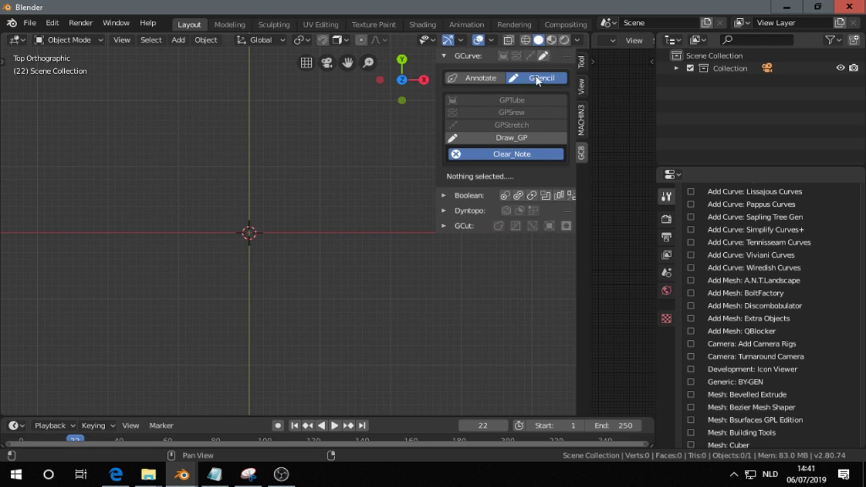
Add a GCurve grease pencil object and draw one large S-shaped stroke
click(545, 56)
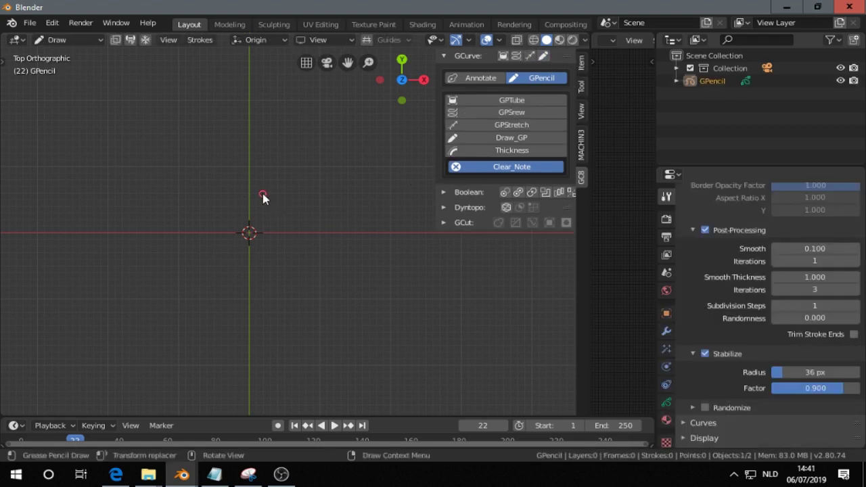
drag(263, 193, 334, 207)
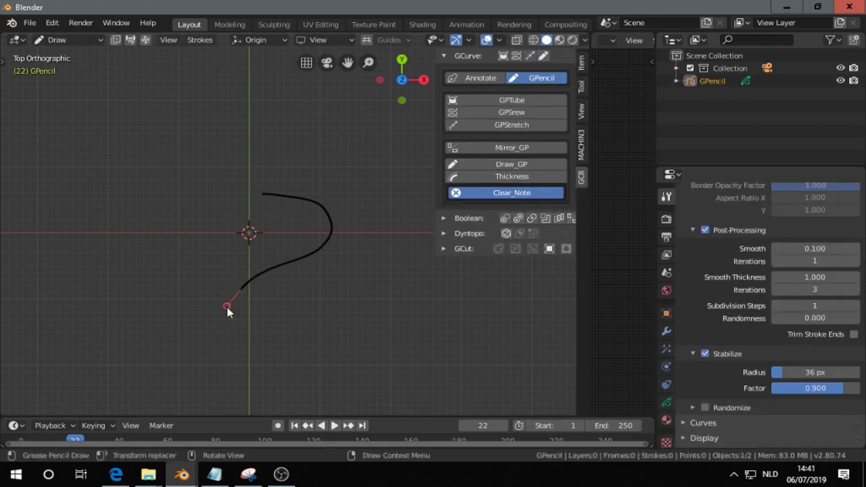
mouse_move(226, 306)
mouse_down()
mouse_move(236, 330)
mouse_move(266, 341)
mouse_move(306, 334)
mouse_move(316, 311)
mouse_up()
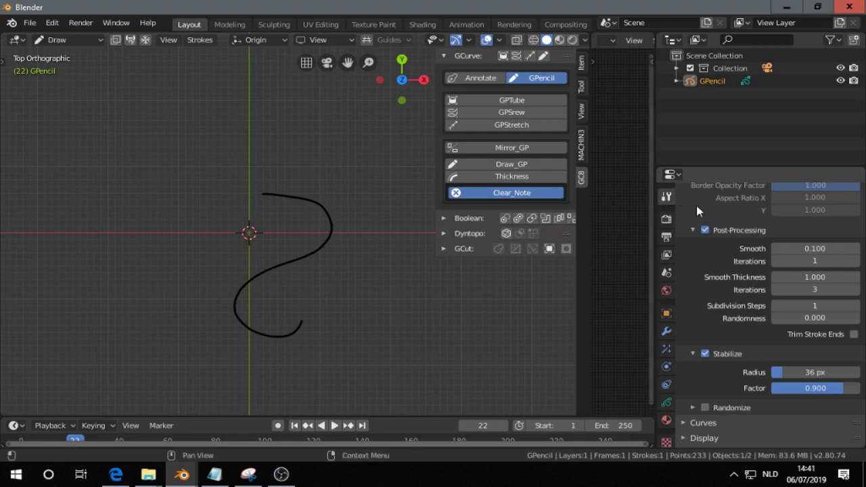
Turn off brush stabilization and undo the extra short test stroke
scroll(707, 247, down, 3)
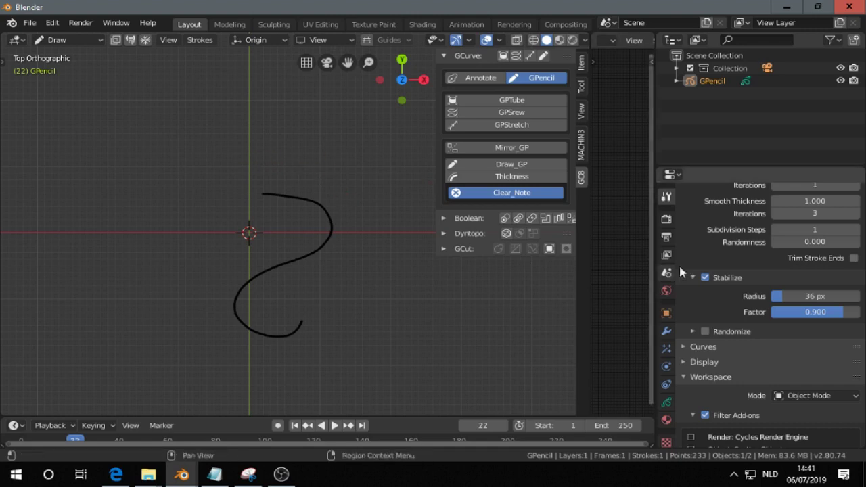
click(705, 277)
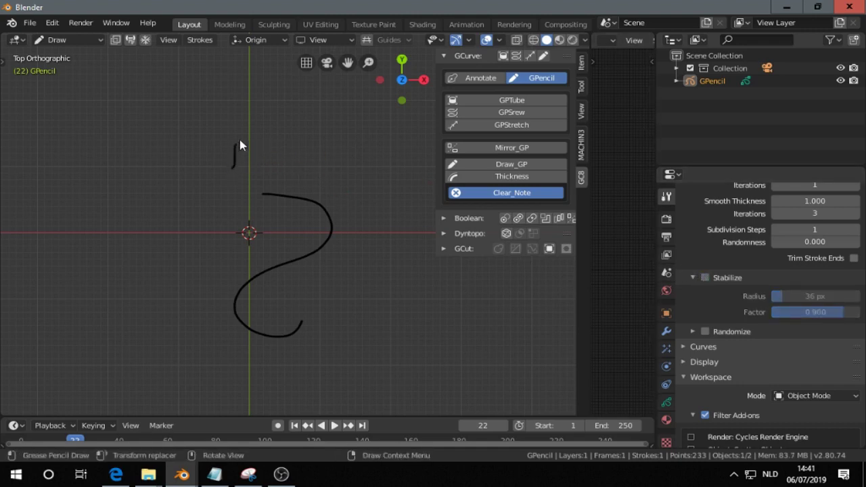
drag(336, 174, 355, 199)
key(ctrl+z)
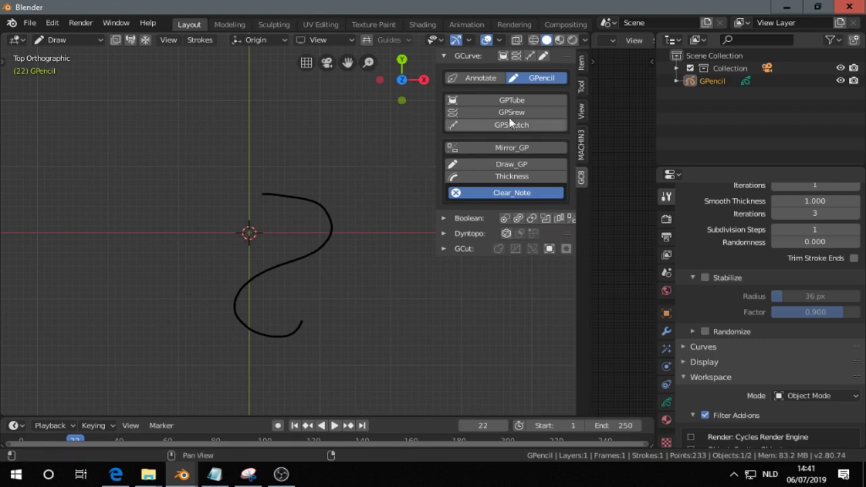
Convert the S stroke into a GPTube mesh rebuilt with quad POLY topology
click(512, 100)
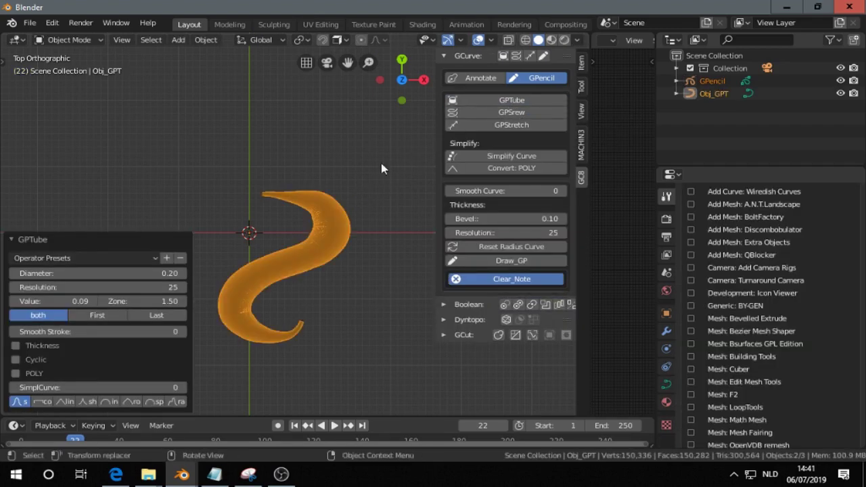
middle_drag(340, 275, 332, 237)
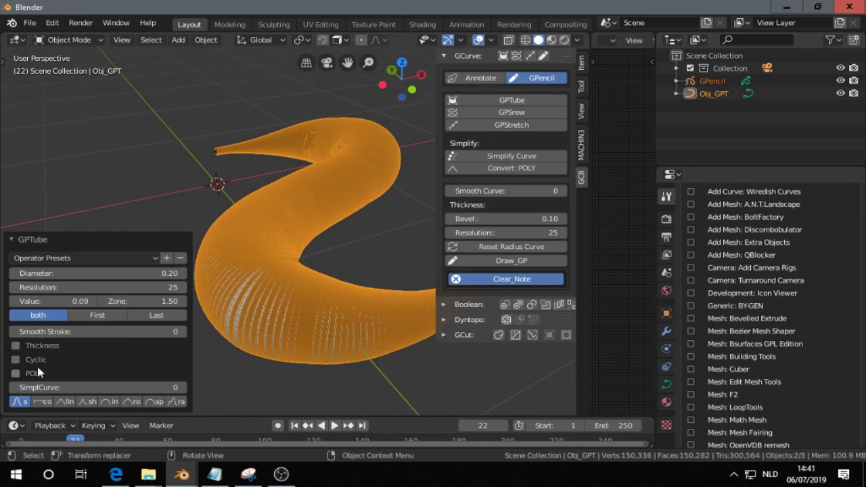
click(15, 376)
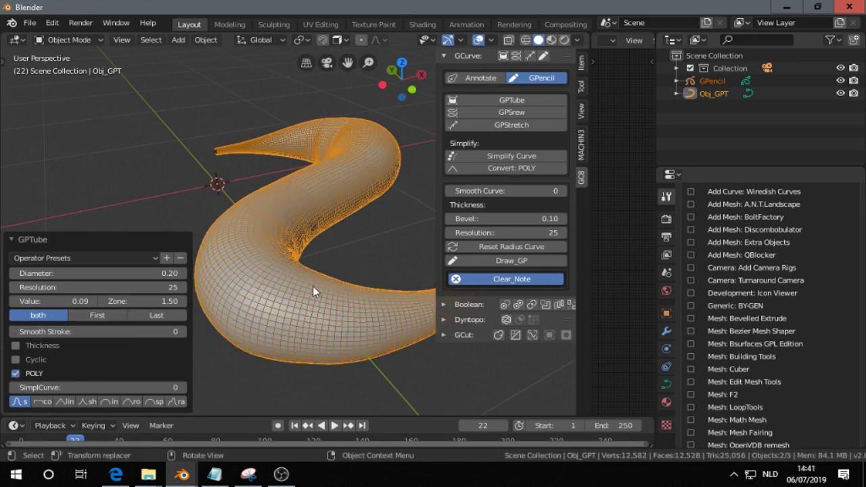
middle_drag(315, 291, 330, 272)
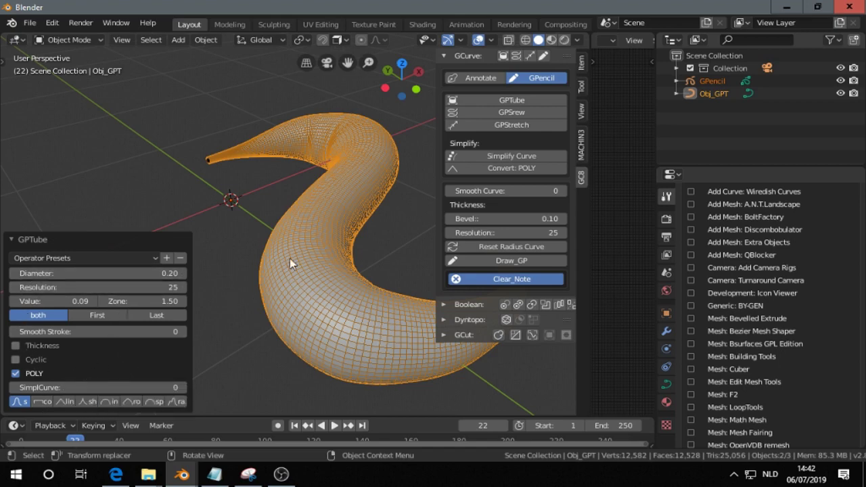
Simplify the tube curve twice and set resolution 15 and diameter 0.19
click(517, 156)
click(517, 156)
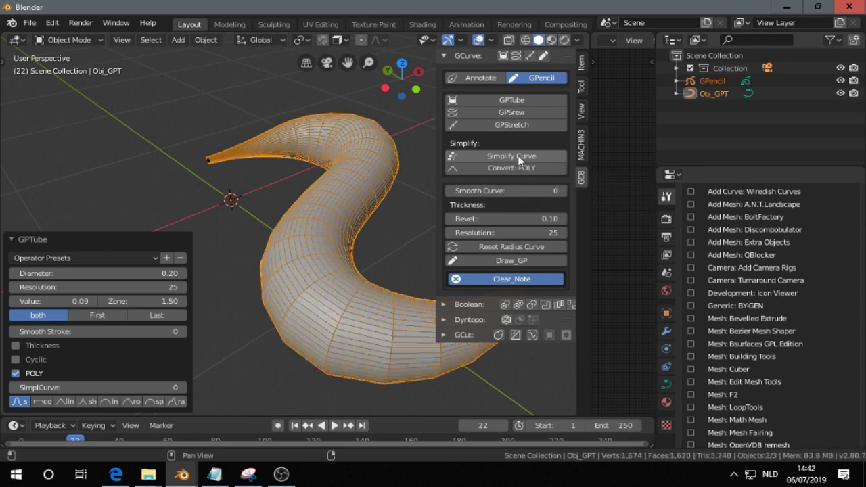
drag(74, 293, 88, 292)
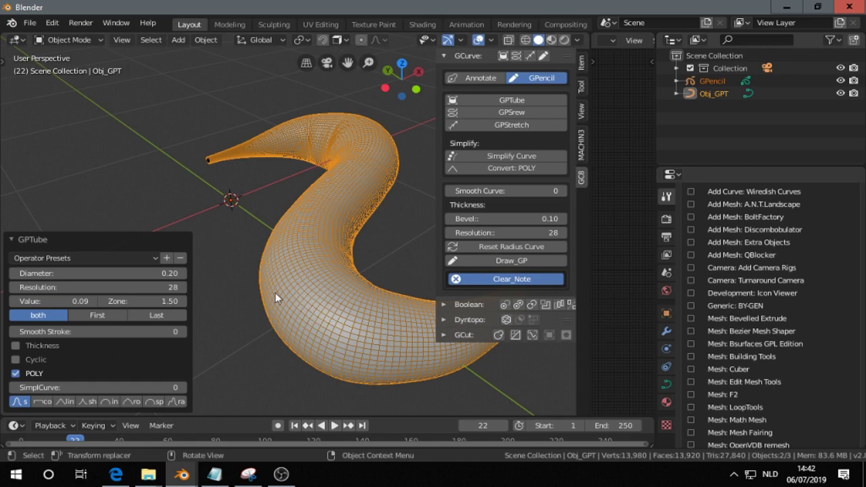
mouse_move(117, 287)
mouse_down()
mouse_move(105, 286)
mouse_move(124, 284)
mouse_move(107, 274)
mouse_up()
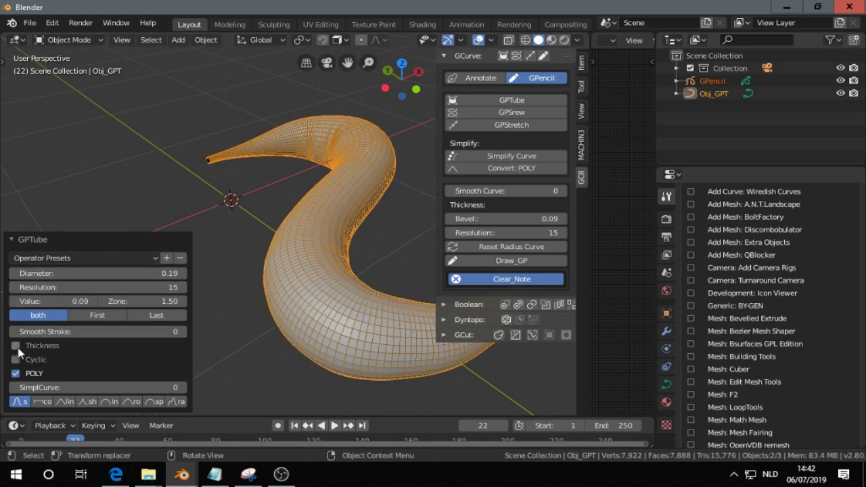
click(86, 401)
Switch the tube to the round 'ro' profile, simplify its curve, and set bevel to 0.12
click(130, 402)
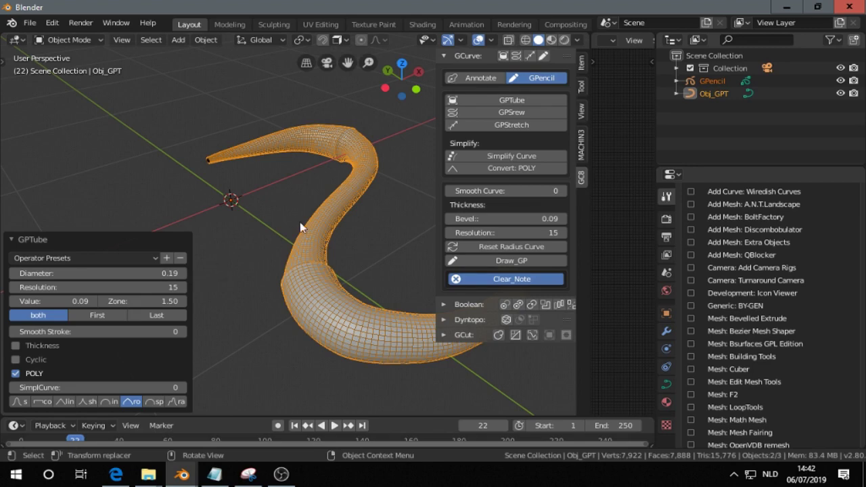
click(327, 231)
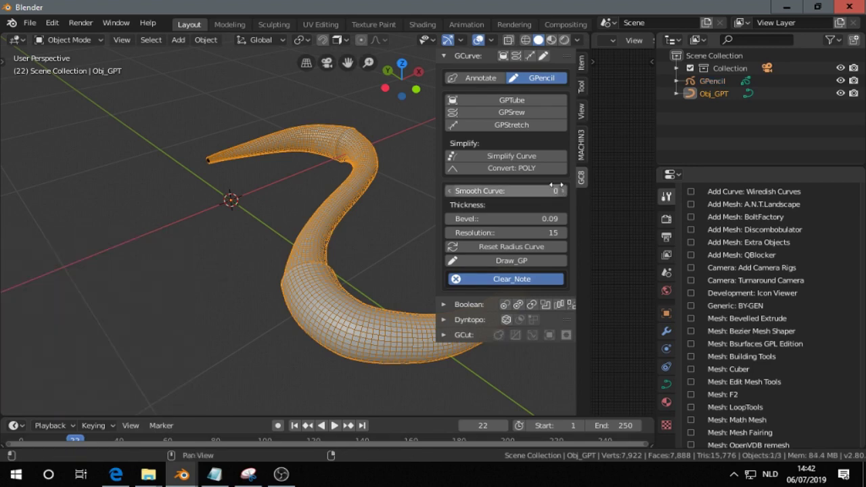
click(517, 158)
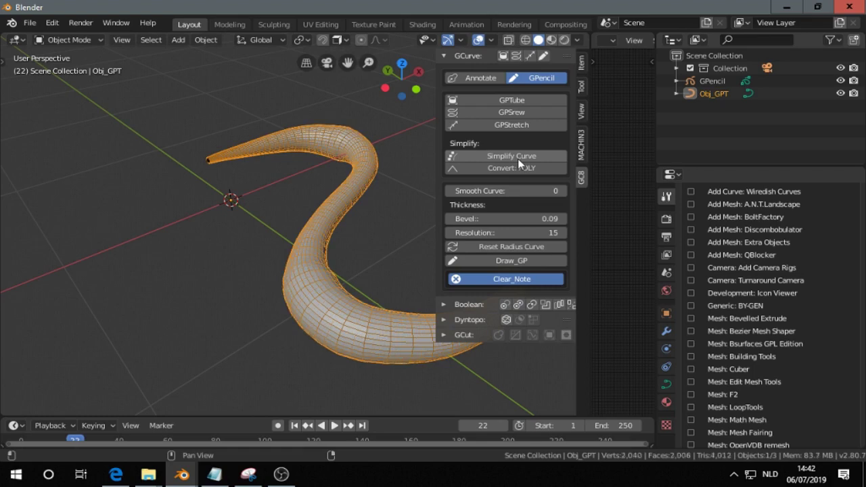
middle_drag(376, 266, 389, 260)
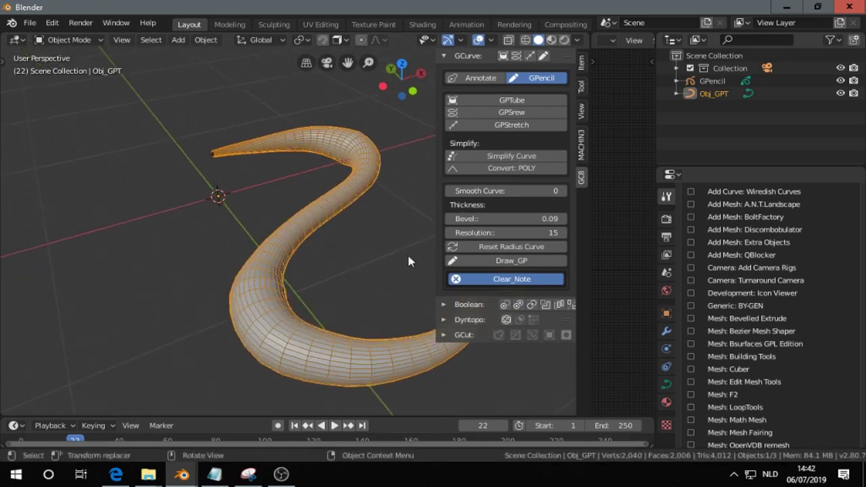
drag(507, 218, 491, 232)
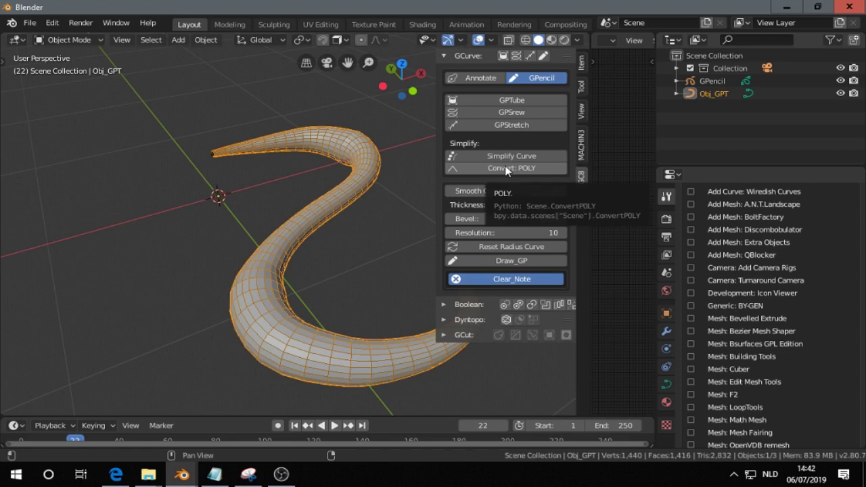
middle_drag(351, 270, 294, 291)
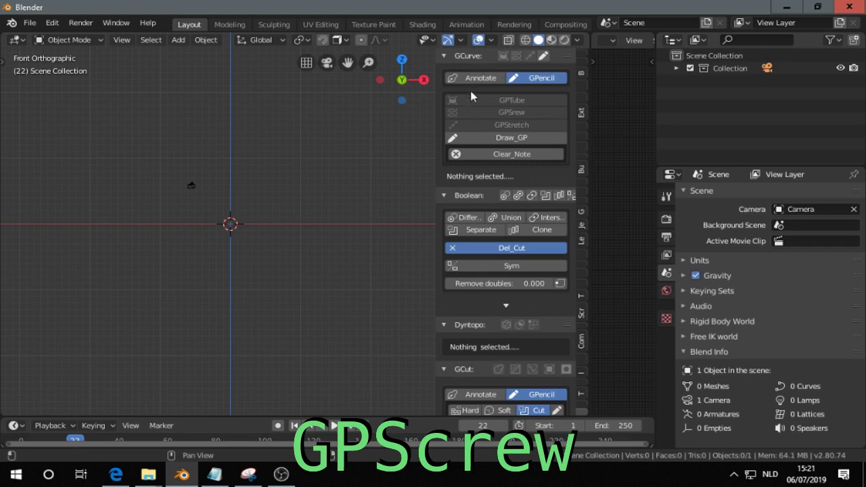
Add a new grease pencil object and draw a wavy S-shaped profile stroke right of center
click(543, 57)
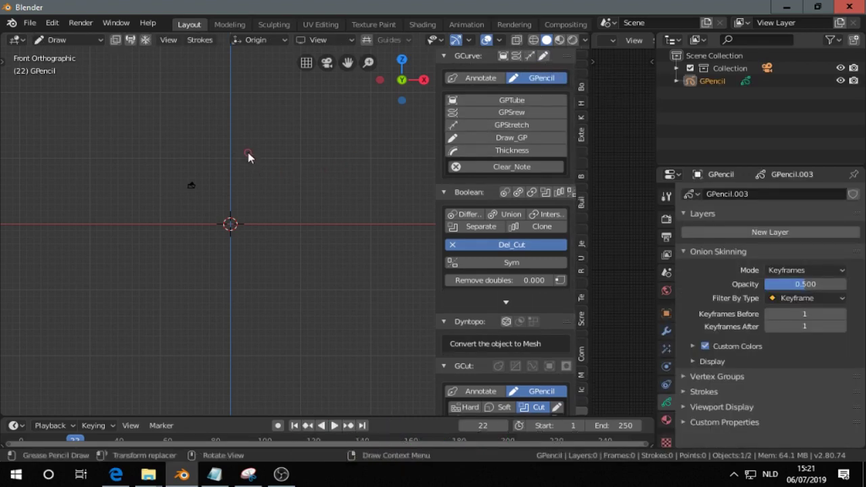
mouse_move(248, 158)
mouse_down()
mouse_move(307, 152)
mouse_move(350, 180)
mouse_up()
mouse_move(337, 225)
mouse_down()
mouse_move(284, 250)
mouse_move(282, 287)
mouse_move(328, 340)
mouse_move(320, 388)
mouse_move(227, 386)
mouse_up()
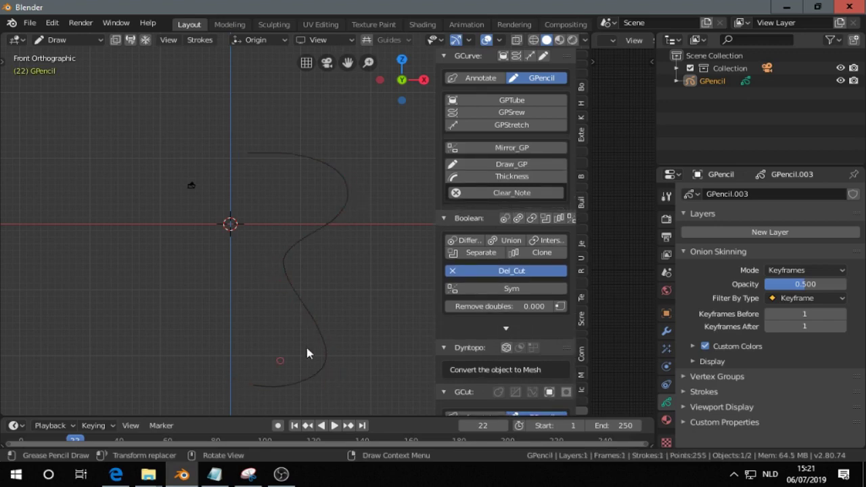
click(667, 196)
scroll(727, 359, down, 3)
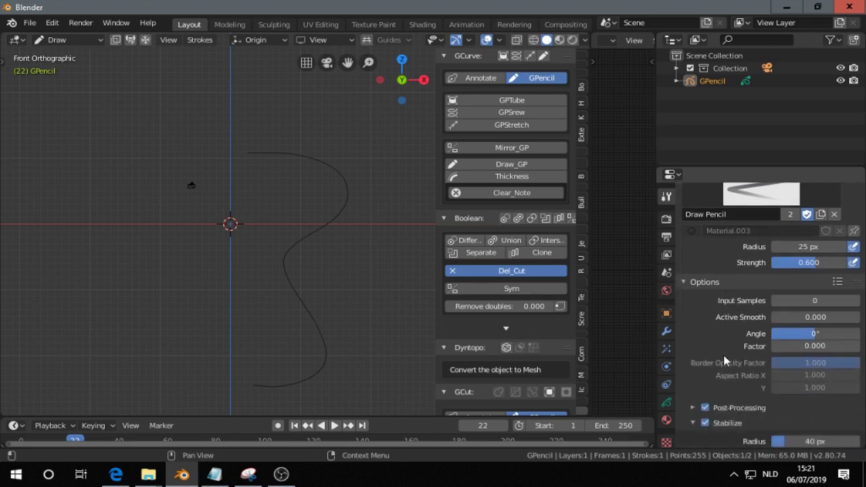
scroll(694, 416, down, 2)
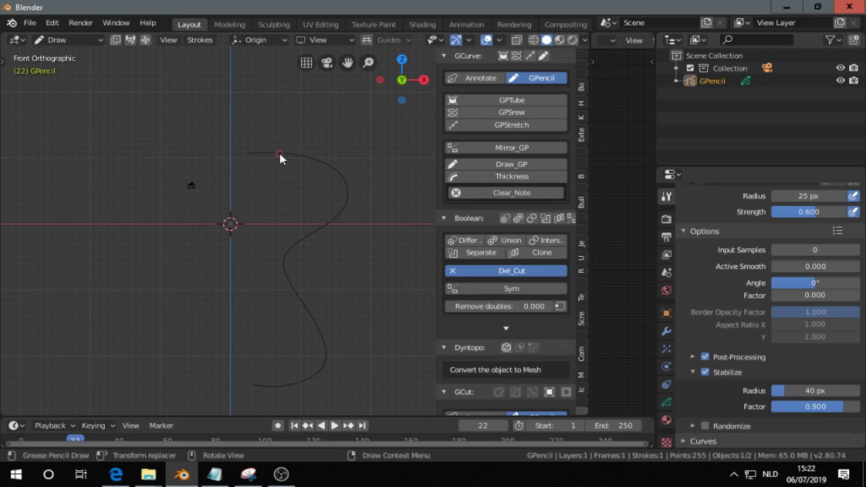
key(ctrl+Tab)
Back in Object Mode, revolve the stroke with GPScrew, flip its direction, and simplify it twice
click(173, 155)
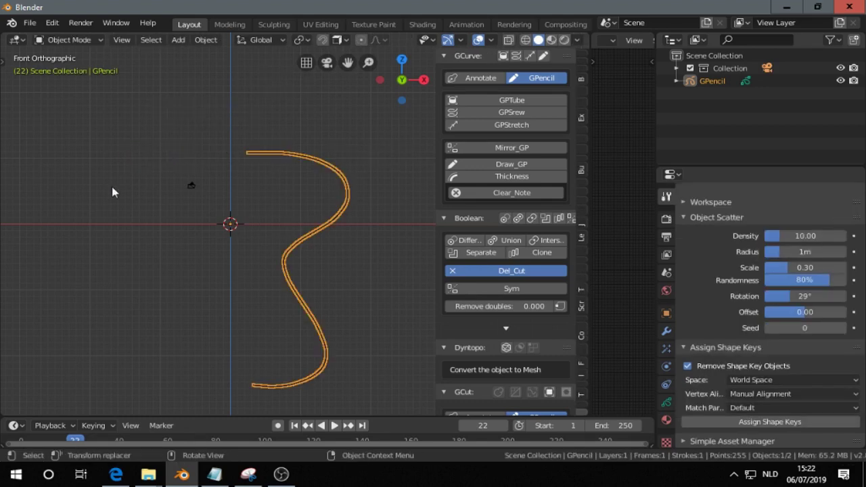
click(499, 117)
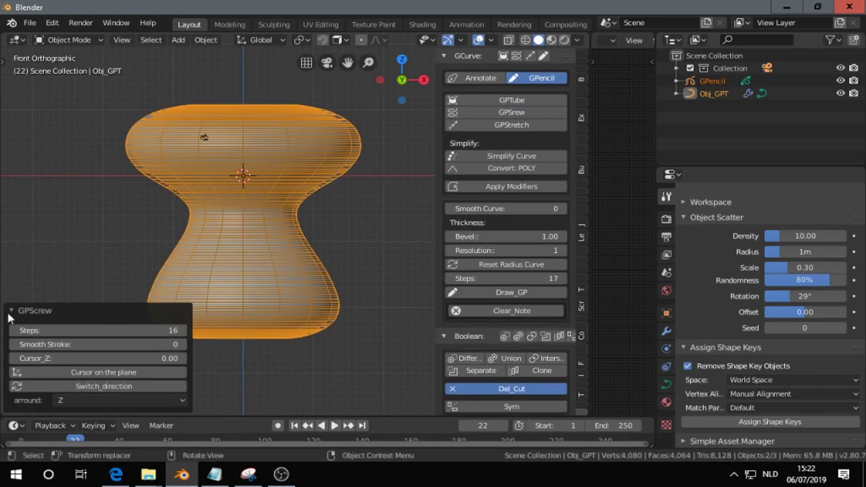
click(181, 385)
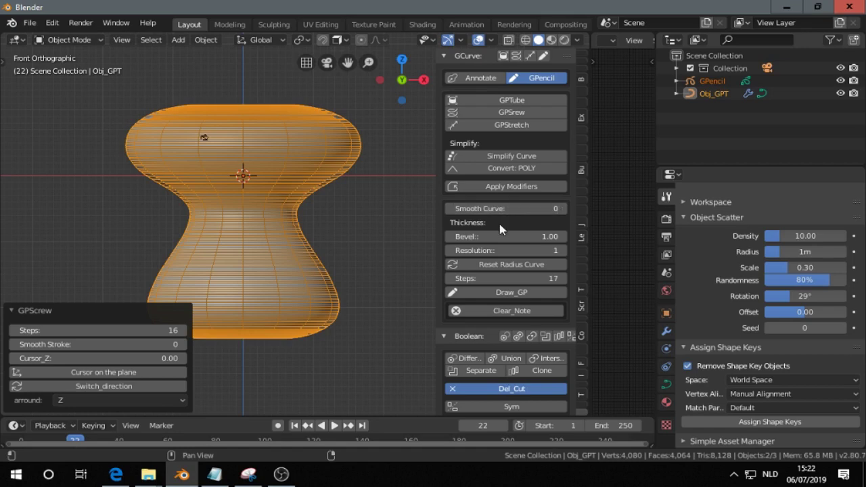
click(498, 156)
click(498, 156)
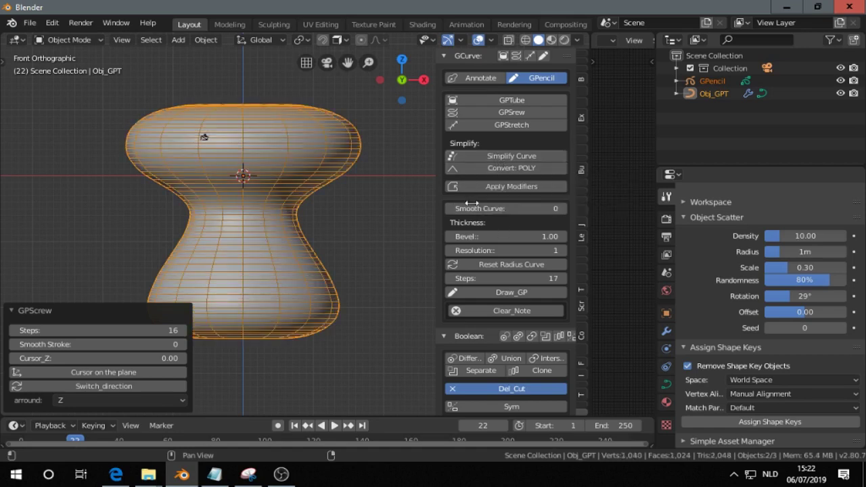
Raise the revolve steps to 19 and view the shape from above
click(560, 278)
click(561, 279)
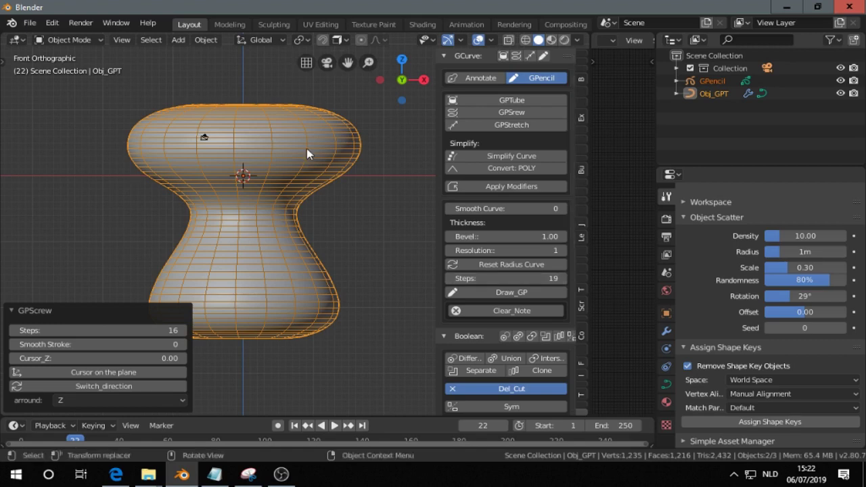
middle_drag(309, 155, 305, 216)
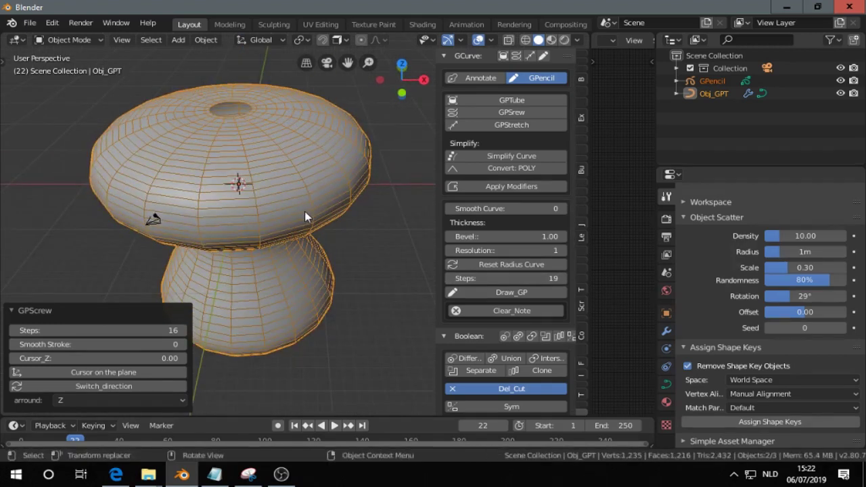
Convert Obj_GPT to a mesh with Object > Convert to > Mesh from Curve/Meta/Surf/Text
click(666, 384)
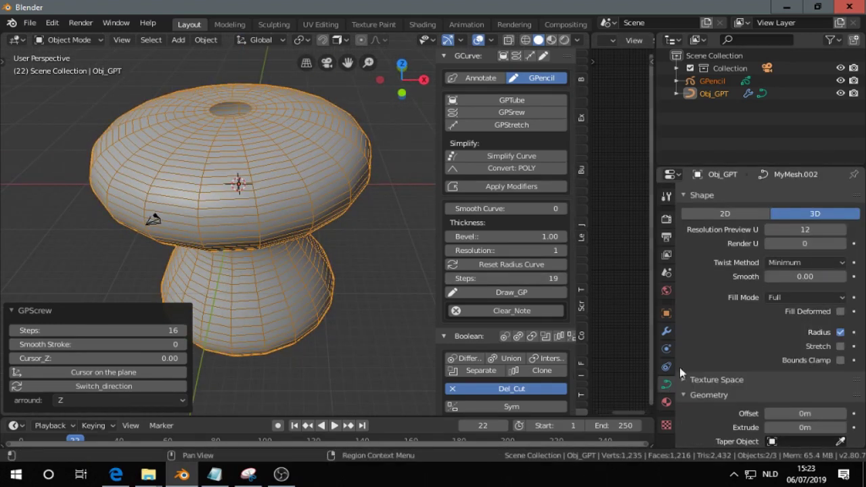
click(206, 40)
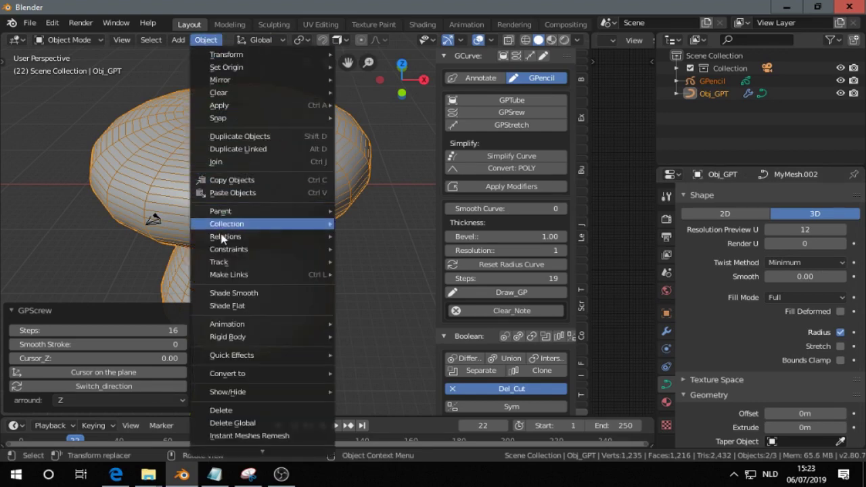
mouse_move(228, 372)
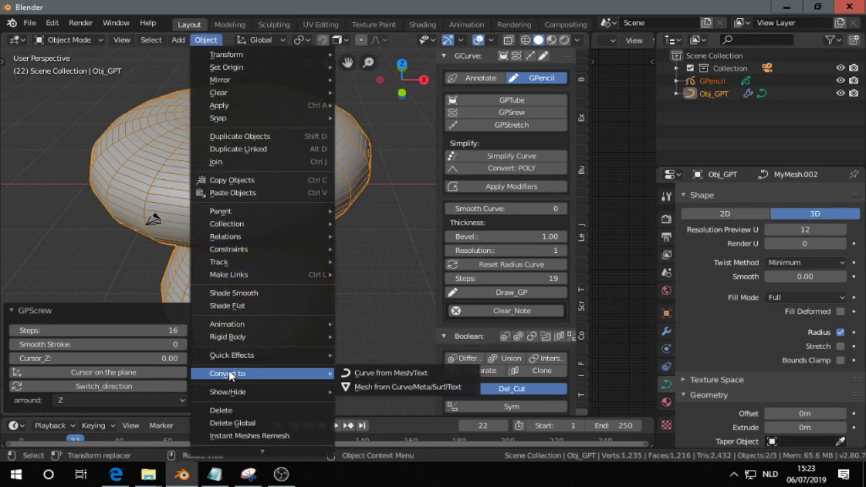
click(377, 390)
middle_drag(217, 154, 250, 139)
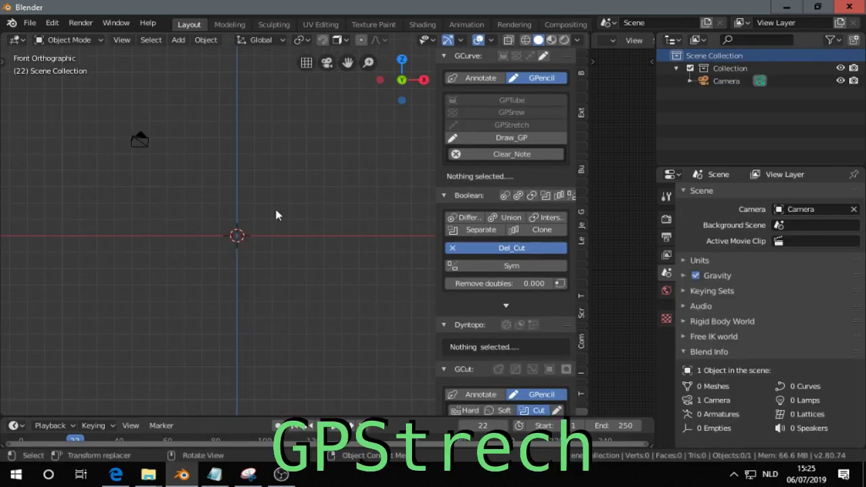
Add a cube and stretch it to 4.689 along the X axis
key(shift+a)
mouse_move(143, 168)
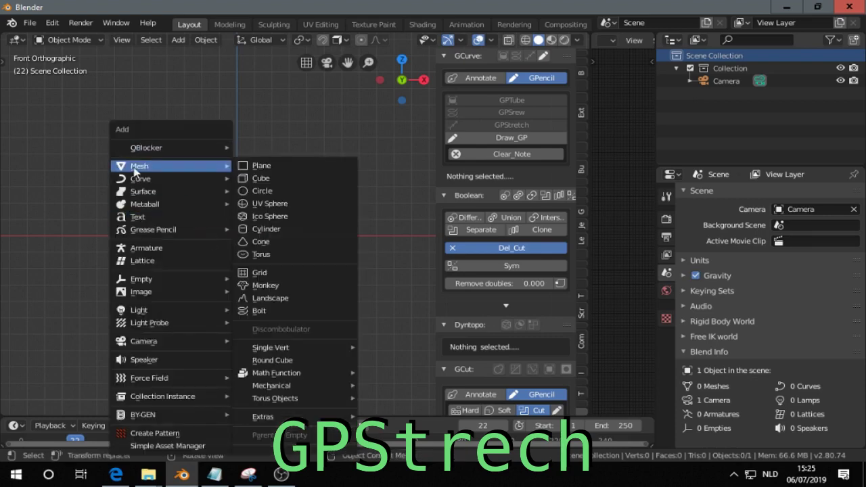
click(255, 178)
key(s)
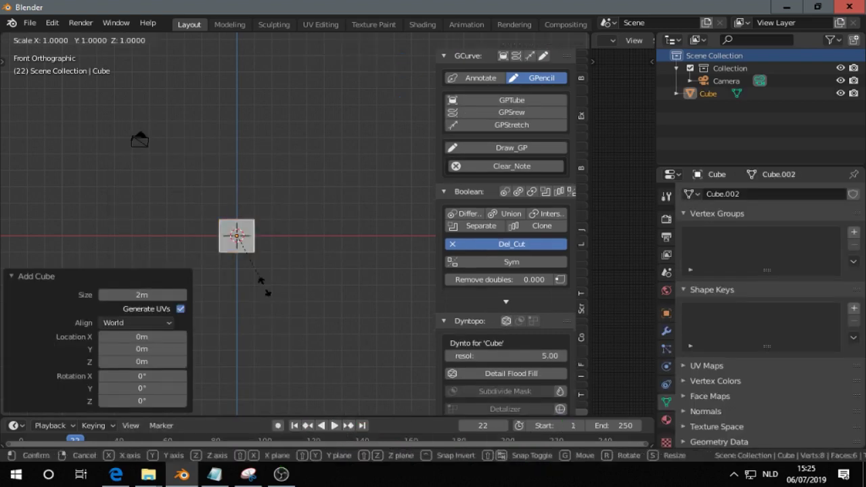
key(x)
click(446, 44)
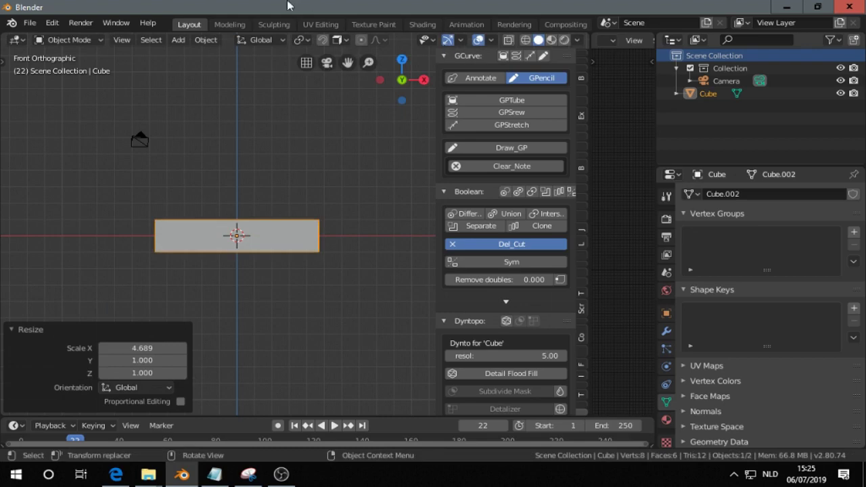
In Edit Mode, add six evenly spaced loop cuts across the bar, then return to Object Mode
key(ctrl+Tab)
click(377, 242)
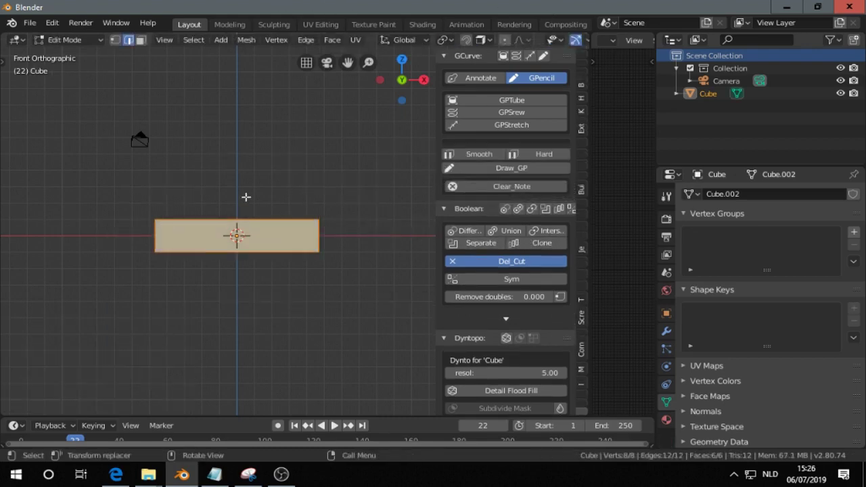
key(ctrl+r)
scroll(236, 234, up, 5)
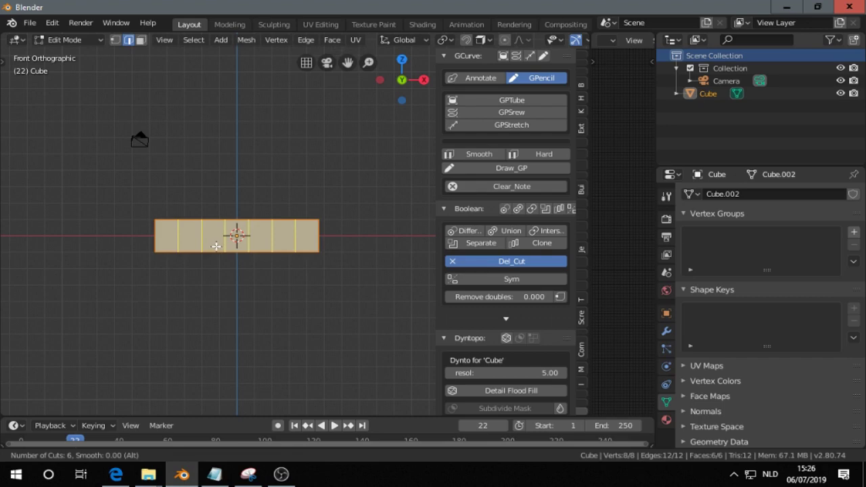
click(216, 246)
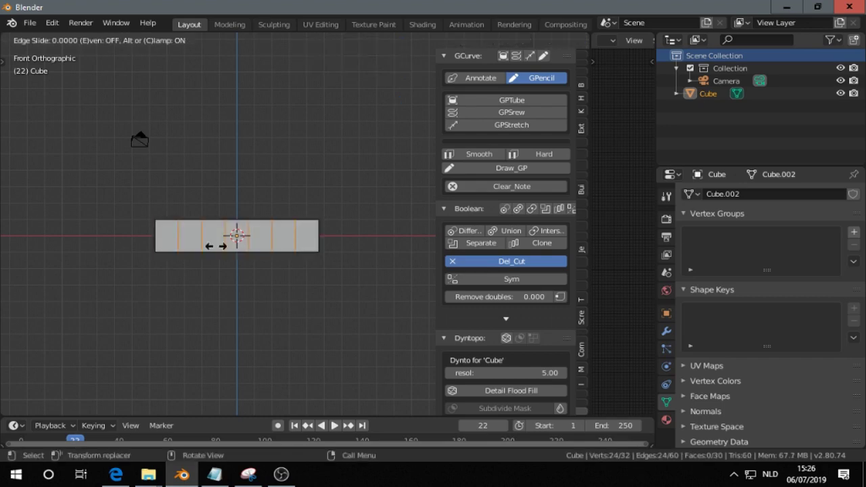
right_click(216, 247)
key(Tab)
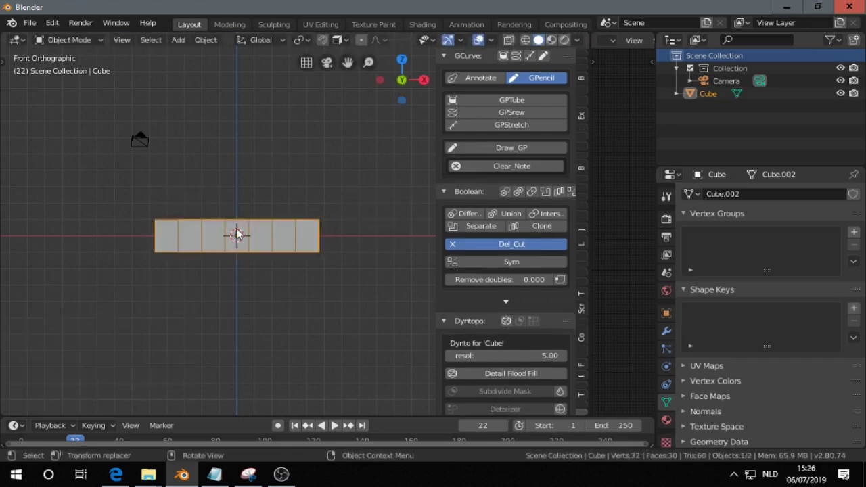
Add a grease pencil object, draw an arc over the bar, and return to Object Mode
click(543, 57)
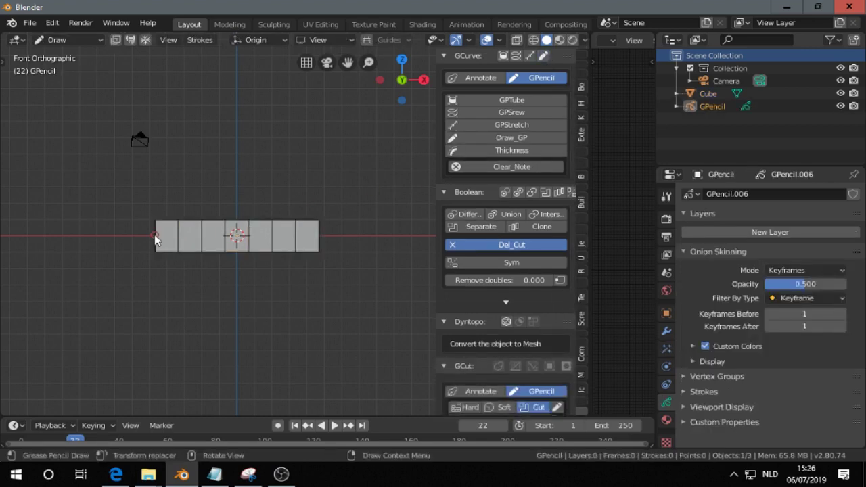
mouse_move(156, 236)
mouse_down()
mouse_move(252, 195)
mouse_move(283, 210)
mouse_move(308, 247)
mouse_move(344, 245)
mouse_up()
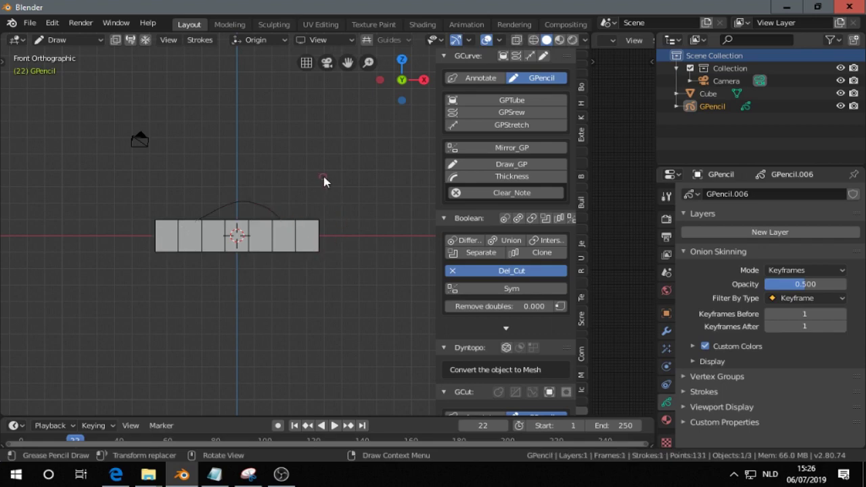
key(ctrl+Tab)
click(206, 176)
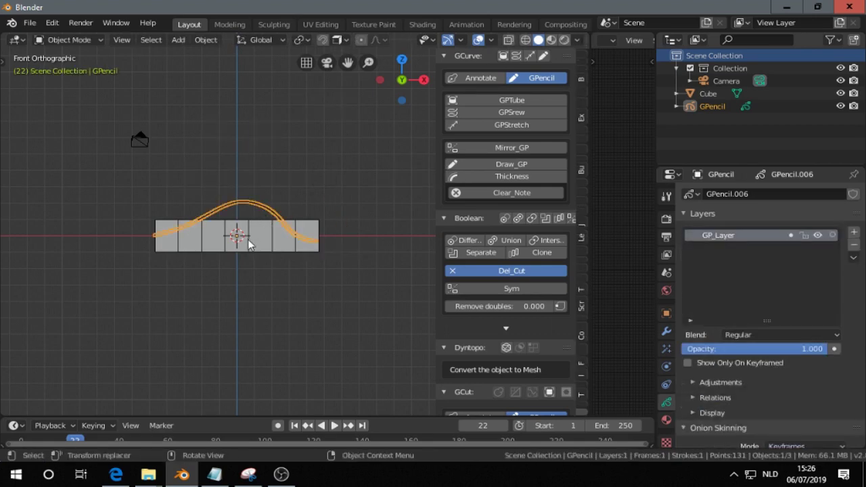
Select the bar and then the arc, and bend the bar along it with GPStretch
click(264, 245)
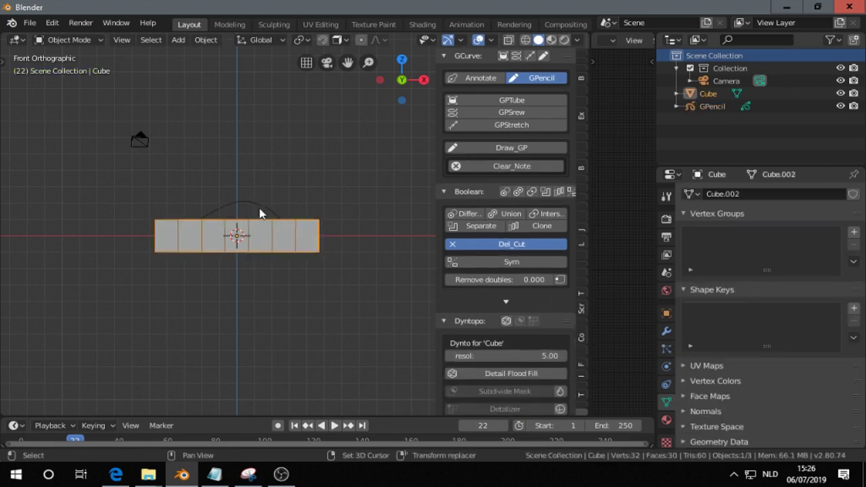
shift+click(260, 209)
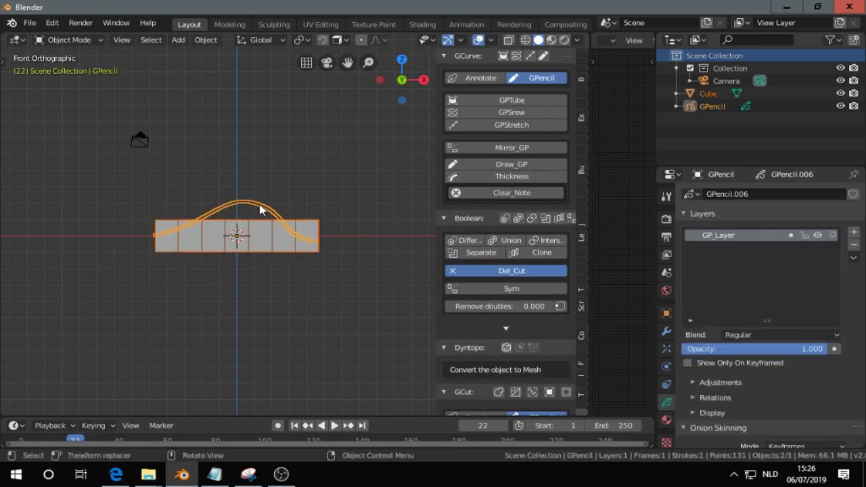
click(516, 123)
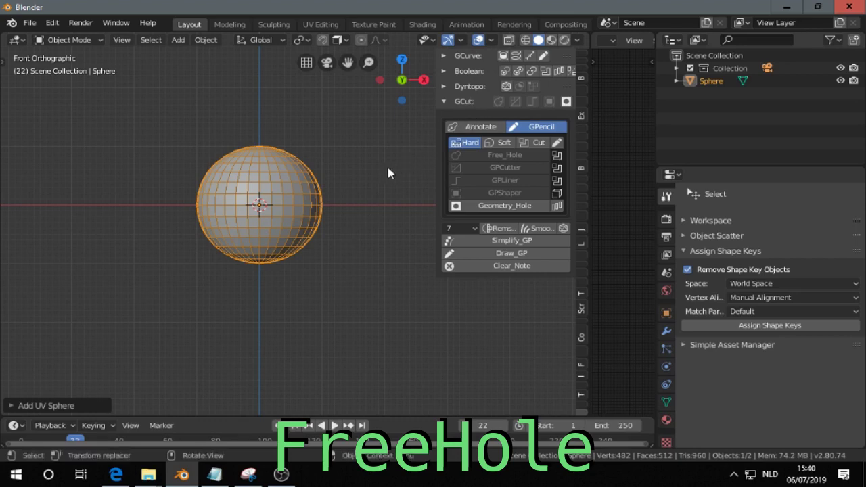
Add a GCut grease pencil object, draw a closed ring across the sphere's front, and return to Object Mode
scroll(323, 192, up, 4)
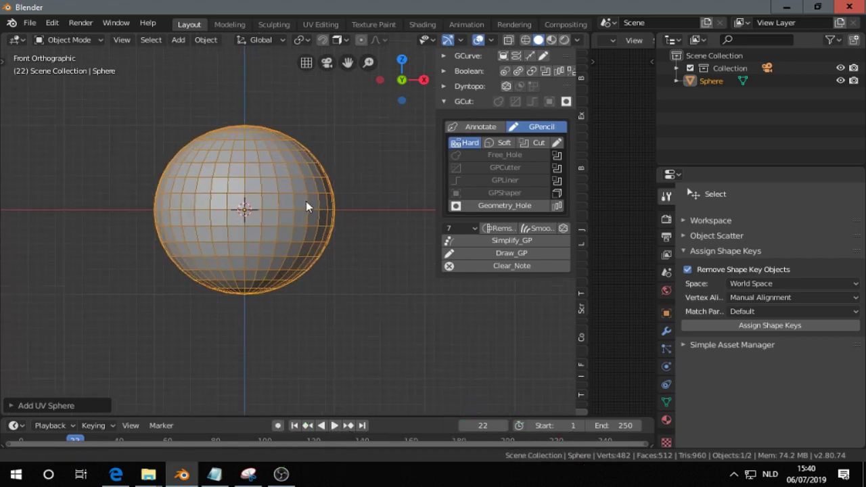
click(541, 56)
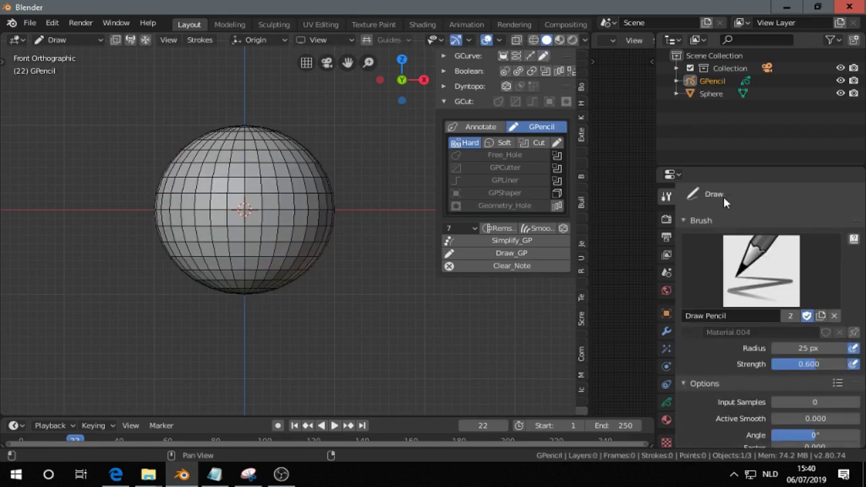
scroll(714, 332, down, 5)
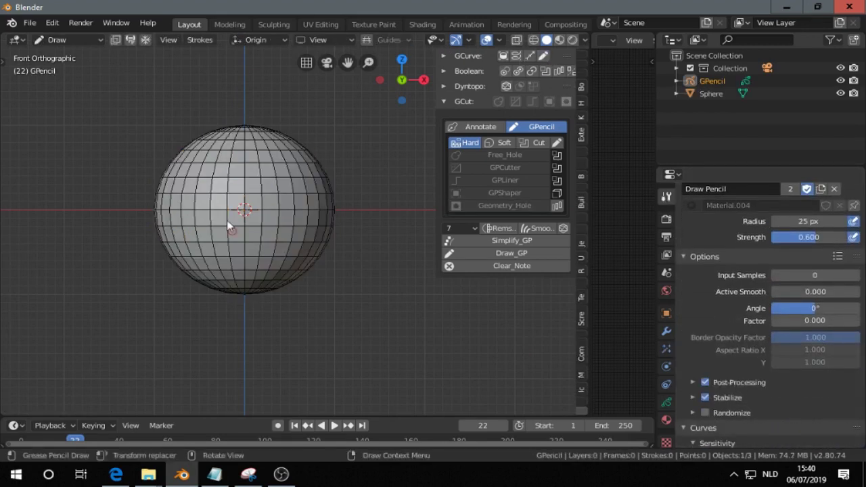
drag(262, 167, 278, 183)
mouse_move(289, 249)
mouse_down()
mouse_move(266, 267)
mouse_move(234, 274)
mouse_up()
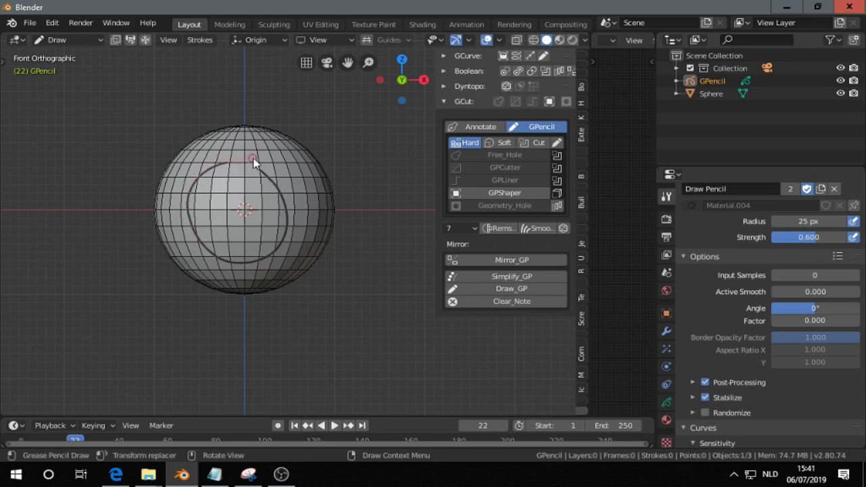
mouse_move(253, 158)
mouse_down()
mouse_move(263, 170)
mouse_move(269, 158)
mouse_up()
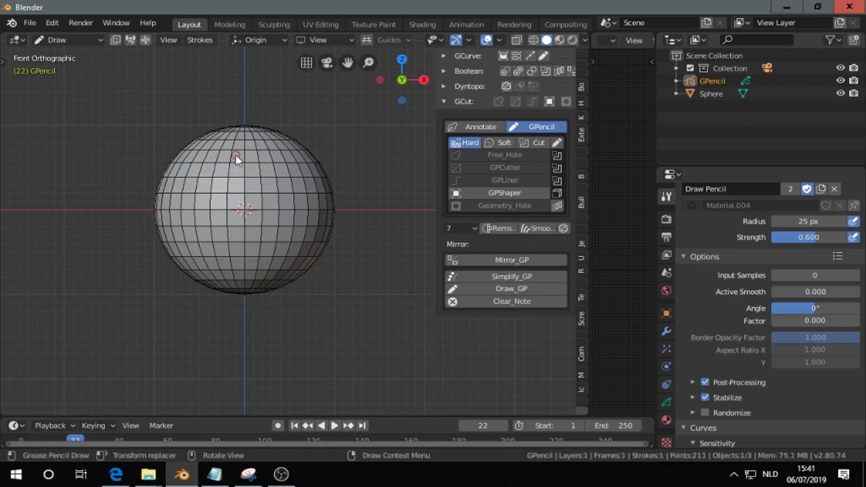
key(ctrl+Tab)
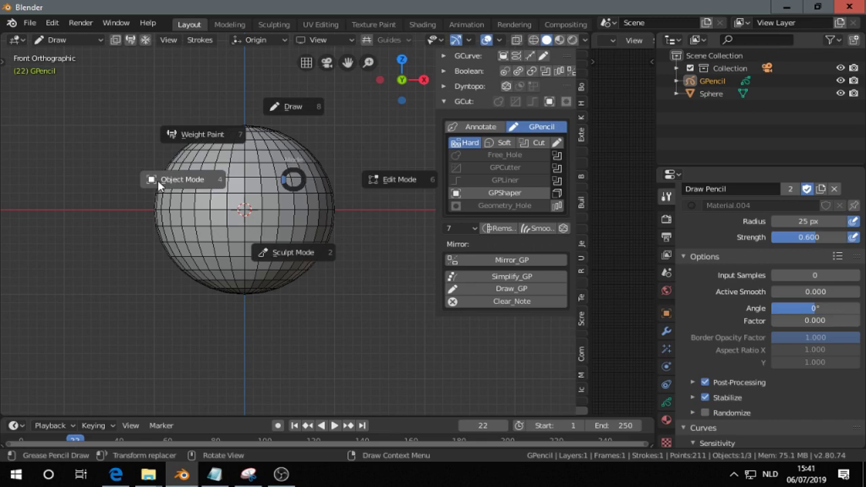
click(157, 183)
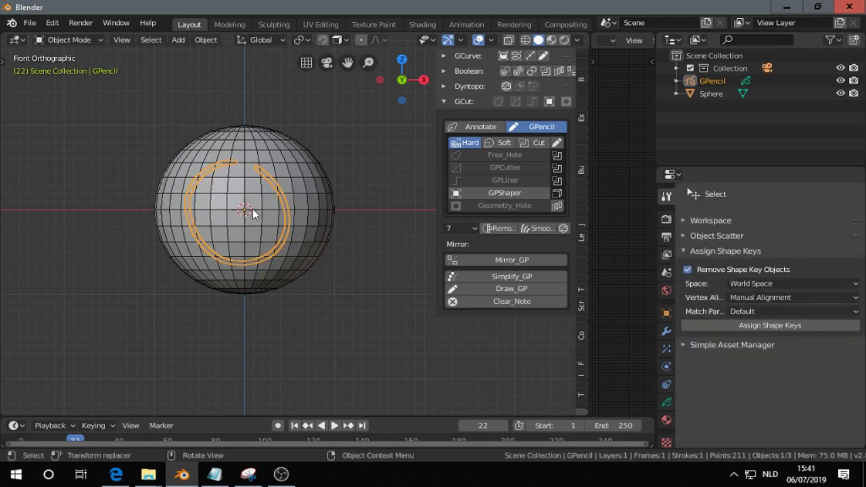
Select the sphere then the GPencil ring, and run Free_Hole in Cut mode to create Obj_GH
click(298, 151)
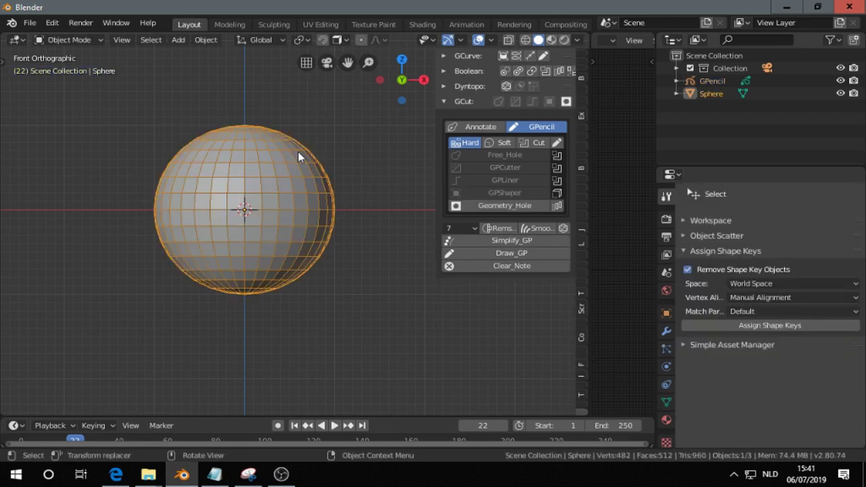
ctrl+click(708, 83)
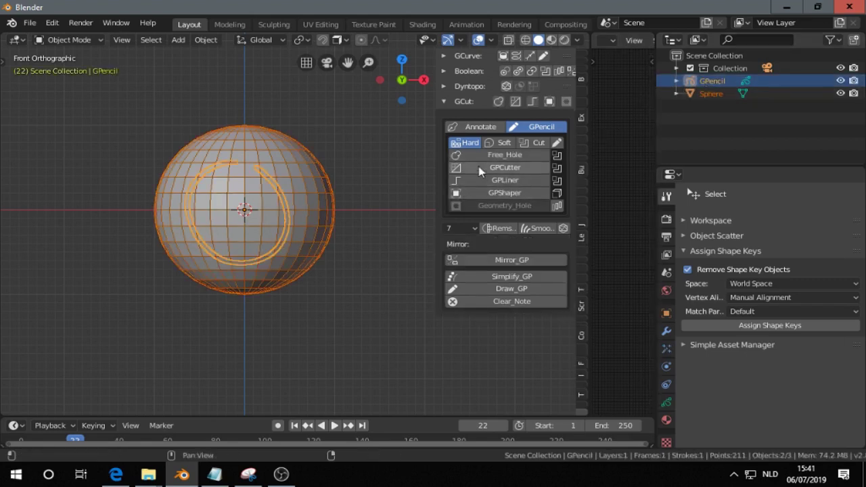
click(521, 144)
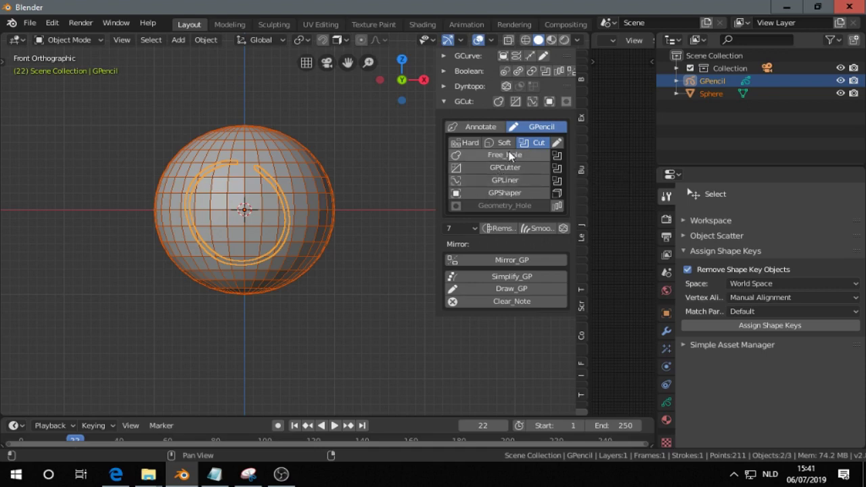
click(509, 155)
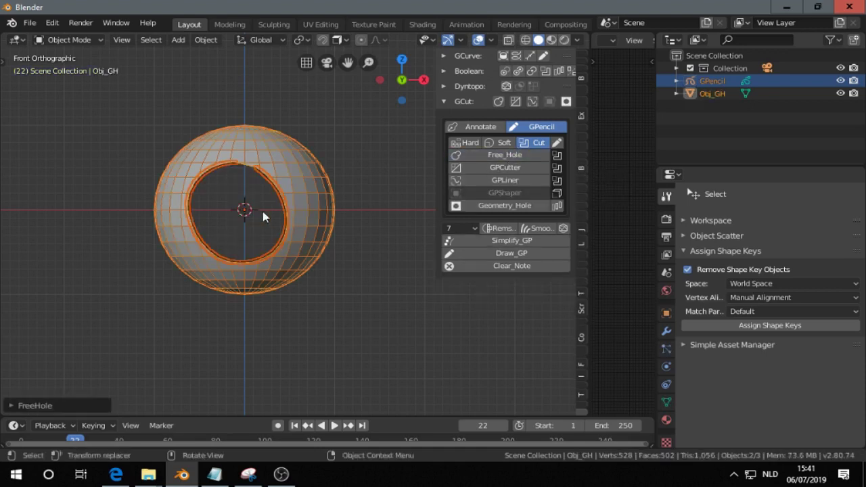
click(11, 405)
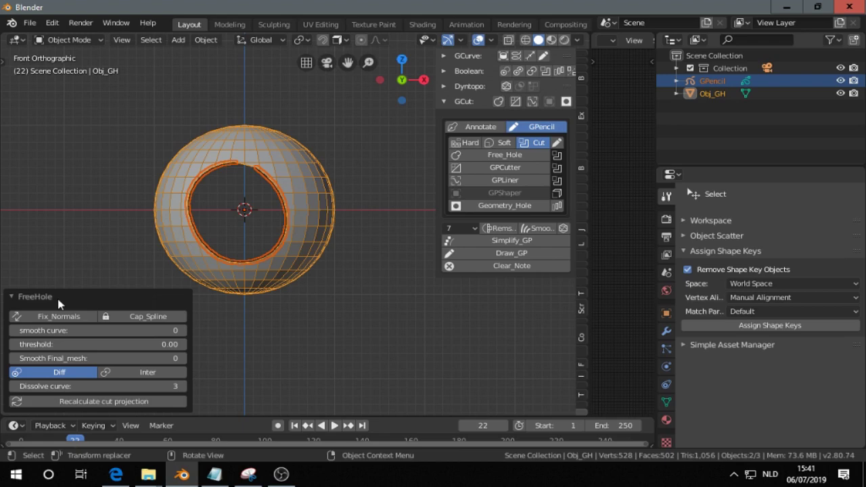
scroll(245, 208, up, 1)
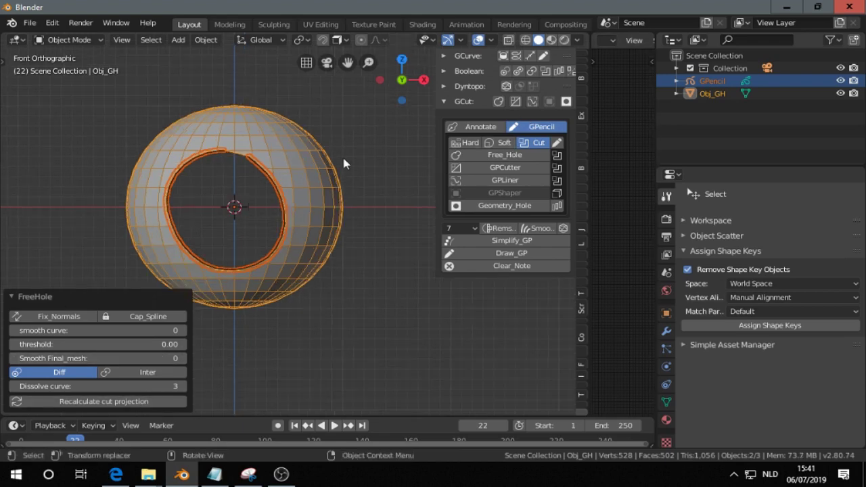
Undo the previous hole, then cut a Soft-style hole along the ring and inspect its rim
key(ctrl+z)
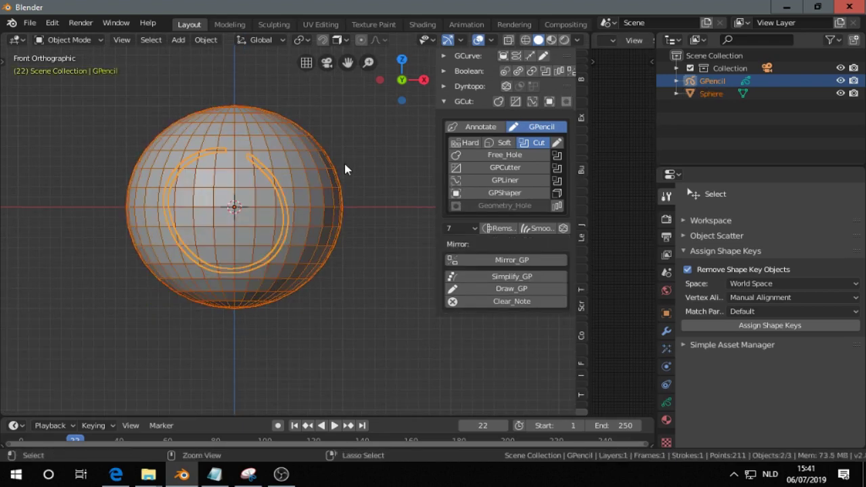
click(500, 145)
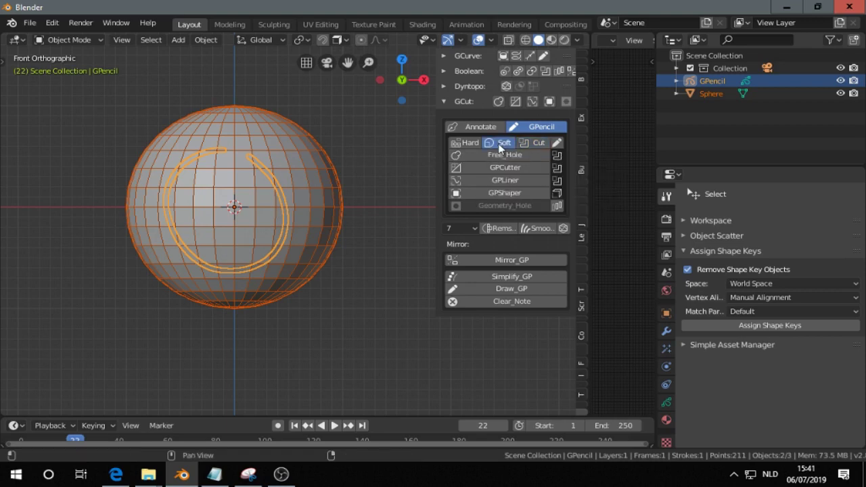
click(512, 158)
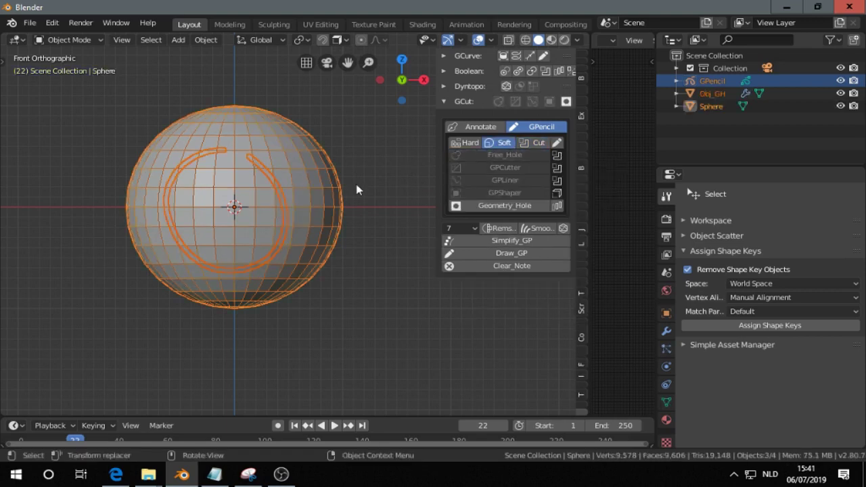
scroll(325, 197, up, 3)
middle_drag(325, 197, 233, 257)
scroll(231, 254, up, 3)
scroll(233, 243, down, 3)
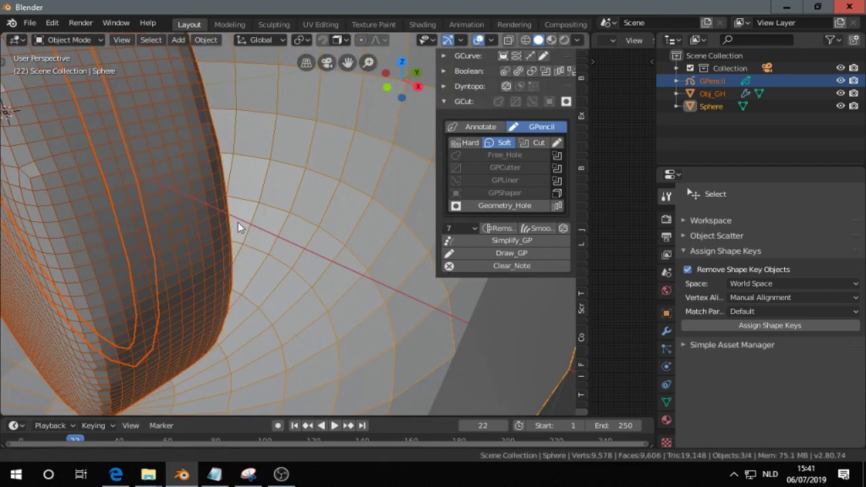
middle_drag(239, 226, 233, 154)
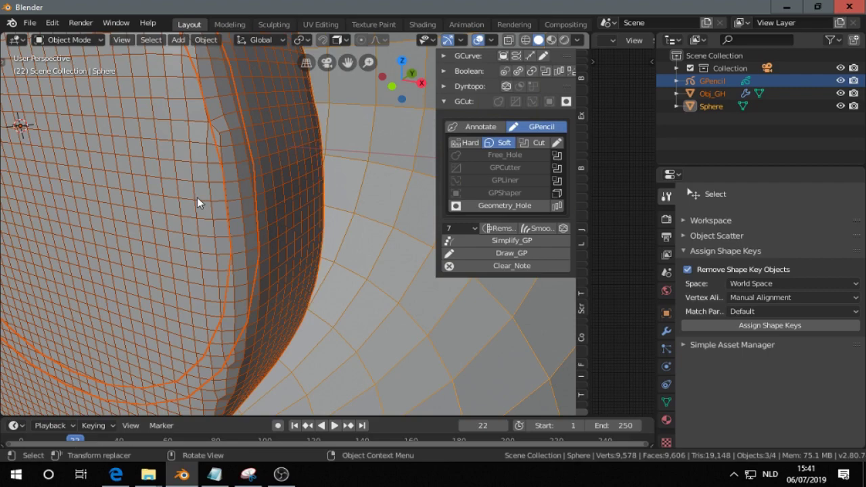
scroll(197, 195, down, 3)
scroll(199, 191, up, 2)
middle_drag(199, 190, 230, 184)
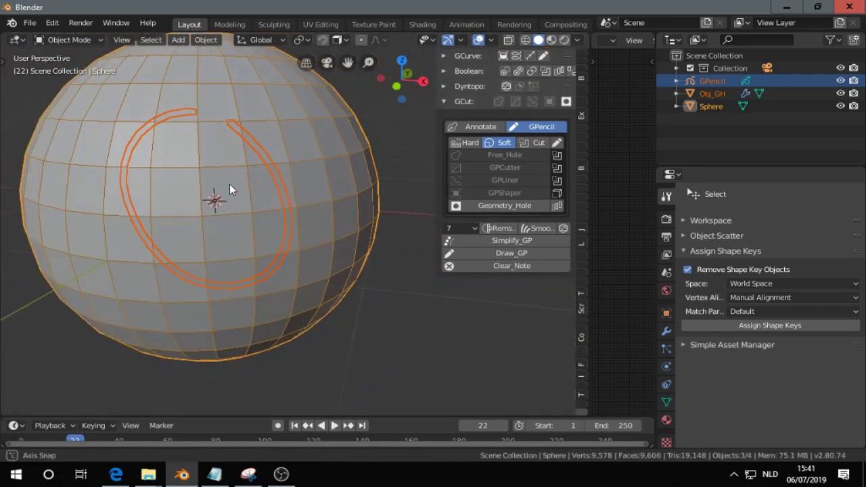
From the front view, cut a Hard-style freeform hole with stroke and sphere selected, then undo it
key(KP_1)
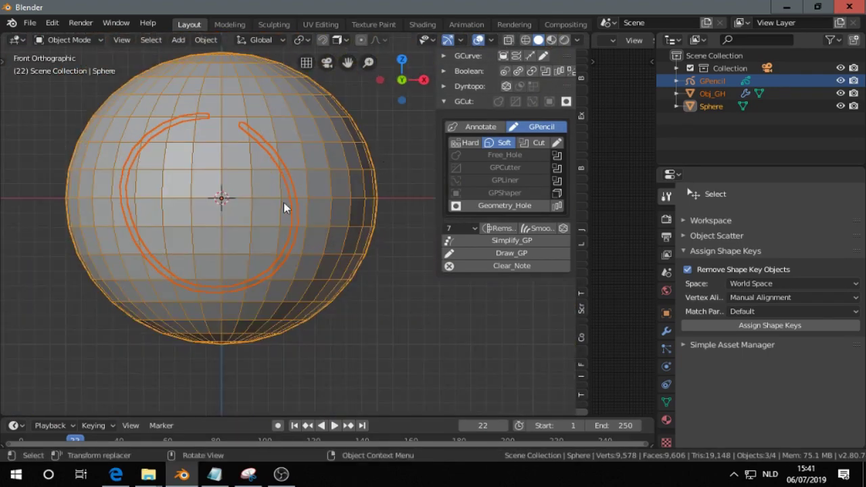
shift+click(283, 202)
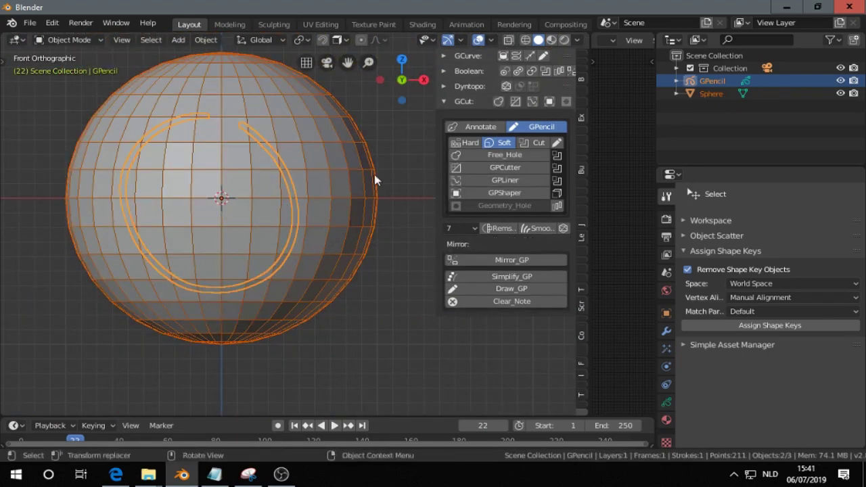
click(466, 145)
click(482, 155)
scroll(326, 215, up, 4)
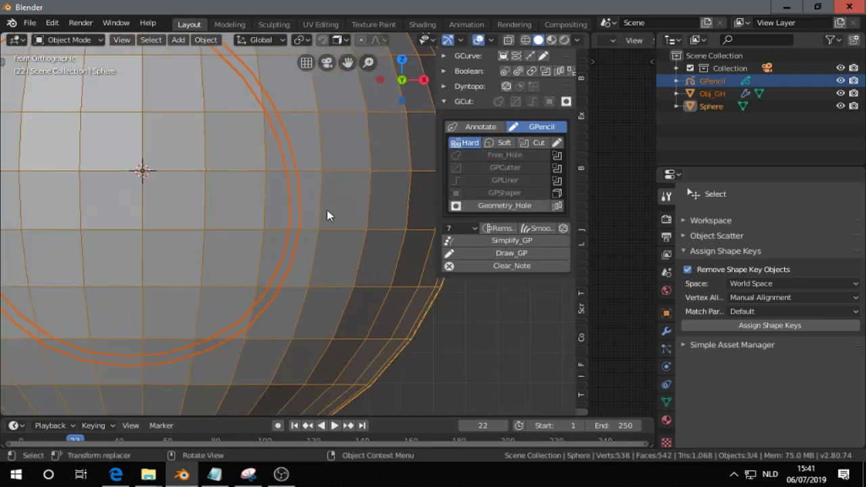
middle_drag(327, 215, 187, 266)
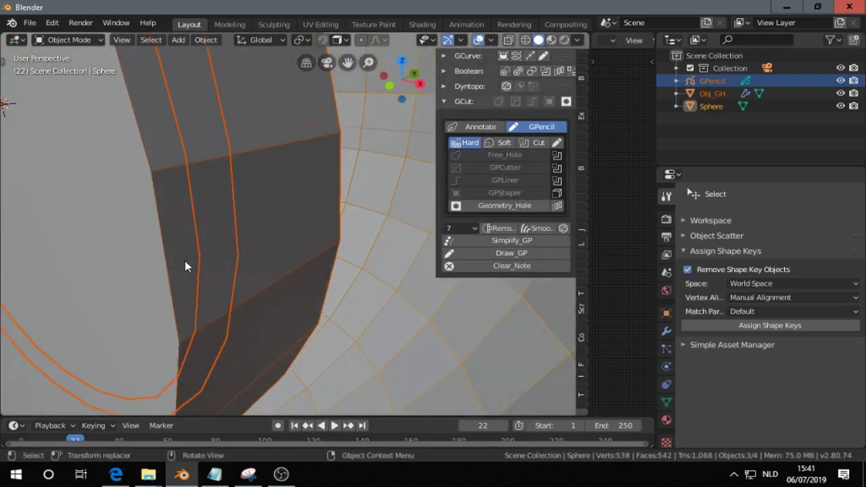
key(ctrl+z)
key(ctrl+z)
key(ctrl+z)
key(ctrl+z)
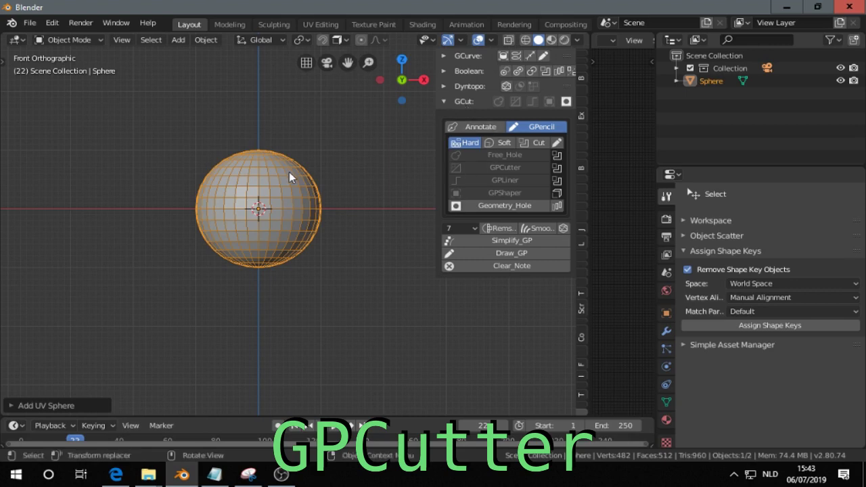
Add a grease pencil object and draw a stroke from the sphere's top past its lower right
key(KP_5)
shift+middle_drag(288, 172, 272, 186)
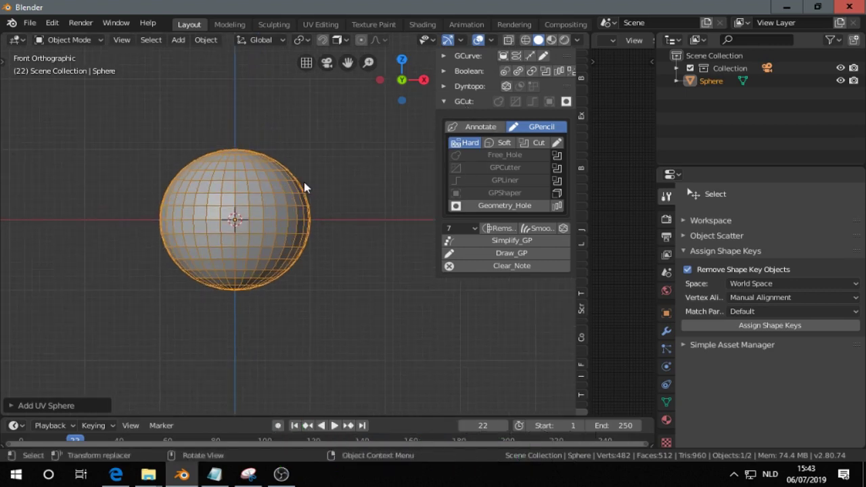
click(543, 55)
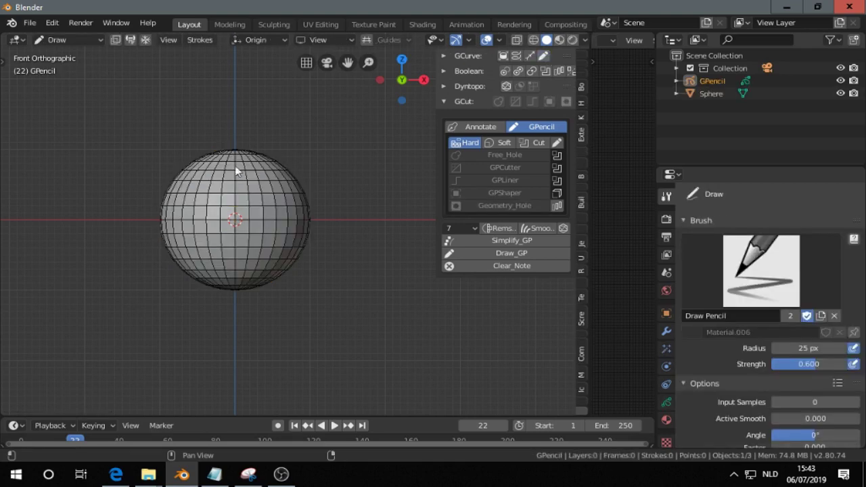
mouse_move(238, 135)
mouse_down()
mouse_move(240, 166)
mouse_move(273, 217)
mouse_move(275, 287)
mouse_move(303, 316)
mouse_up()
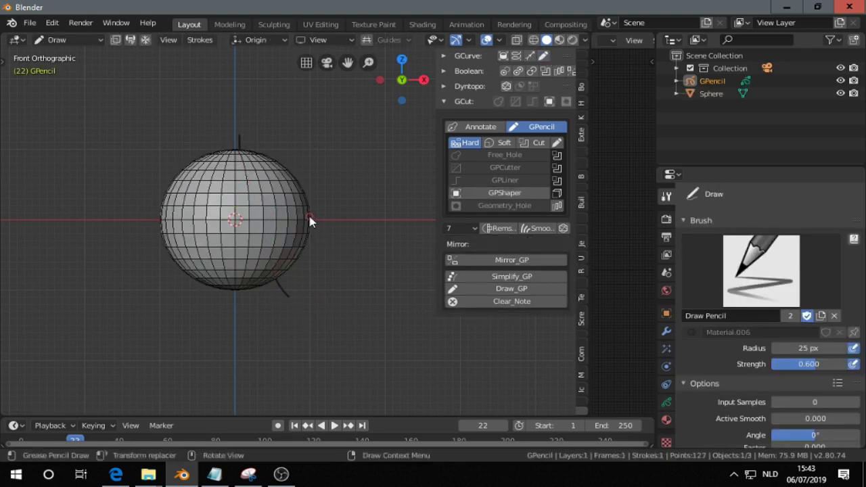
Return to Object Mode and select the Sphere together with the GPencil stroke
key(ctrl+Tab)
click(137, 216)
click(715, 94)
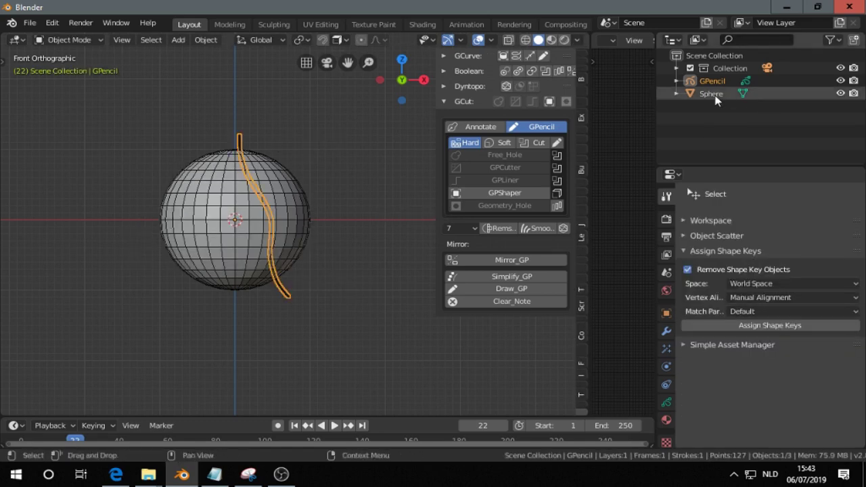
ctrl+click(712, 80)
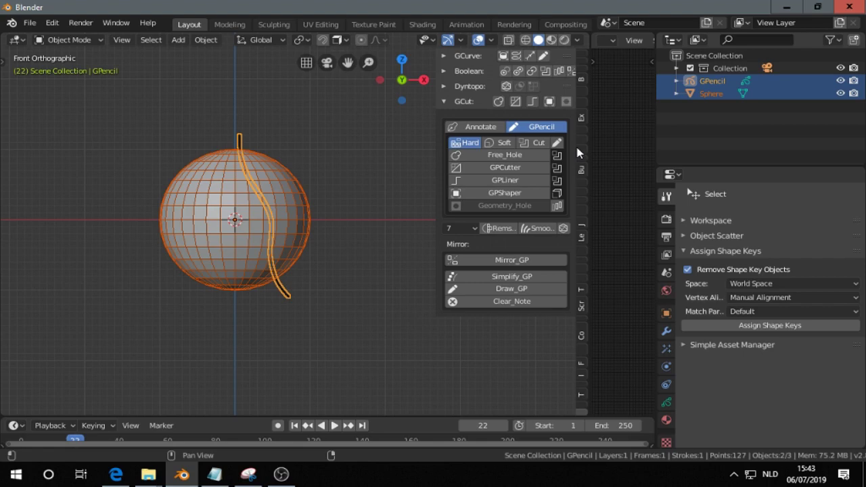
click(470, 142)
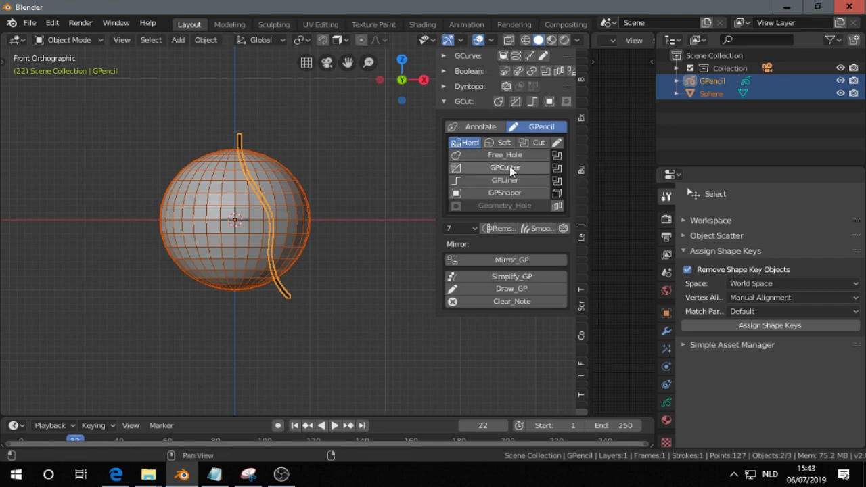
click(511, 169)
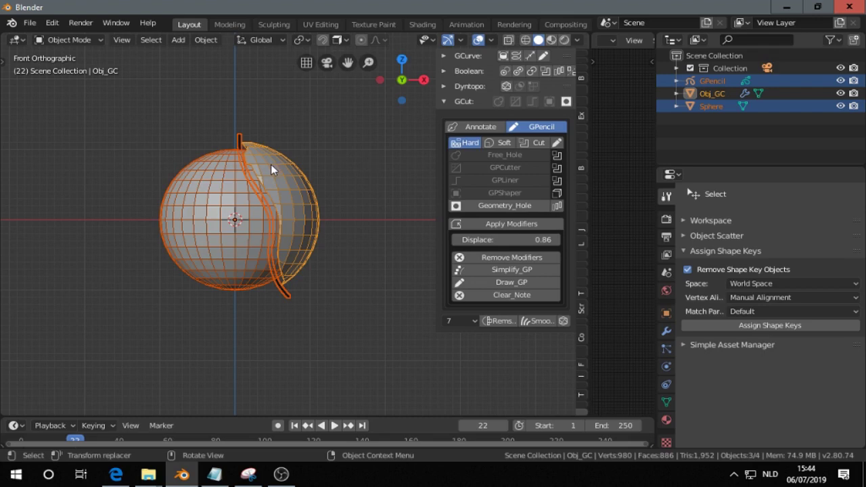
middle_drag(271, 163, 324, 136)
scroll(329, 199, up, 3)
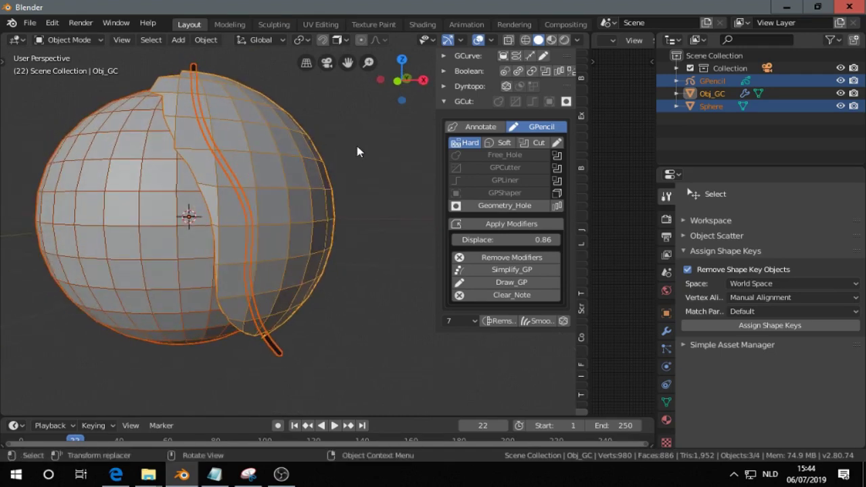
Undo the hard cut and switch the cut style to Soft in front view
key(ctrl+z)
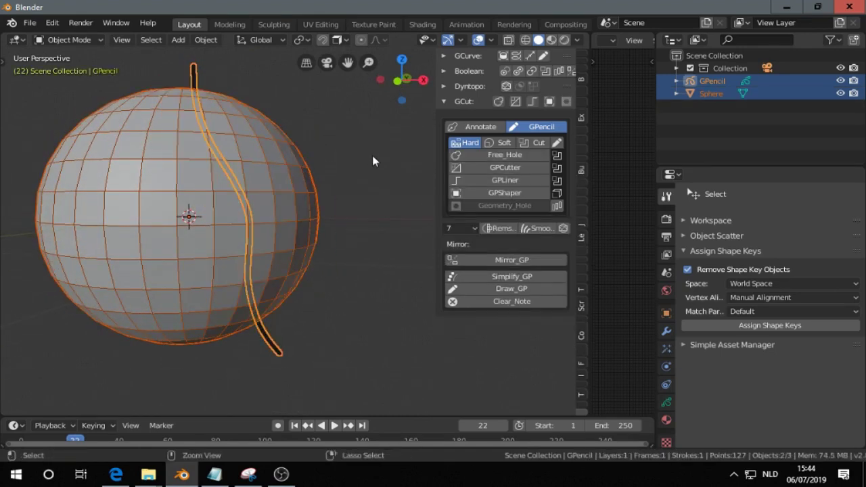
click(503, 143)
key(KP_1)
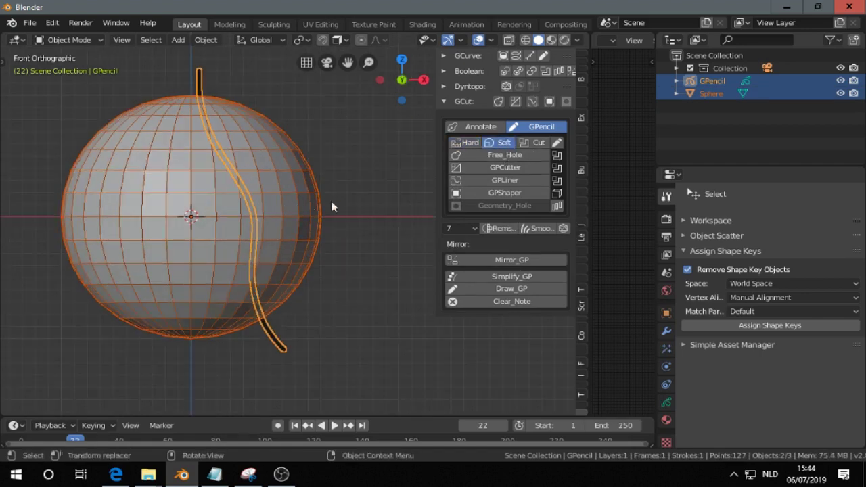
Make a trial soft-edged cut along the stroke, inspect the shell, undo it, and return to front view
click(500, 168)
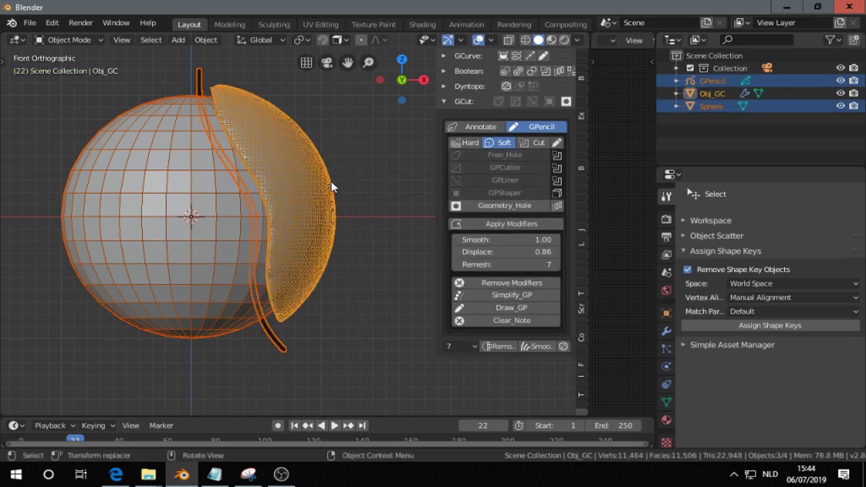
middle_drag(327, 190, 250, 190)
scroll(274, 221, up, 3)
key(ctrl+z)
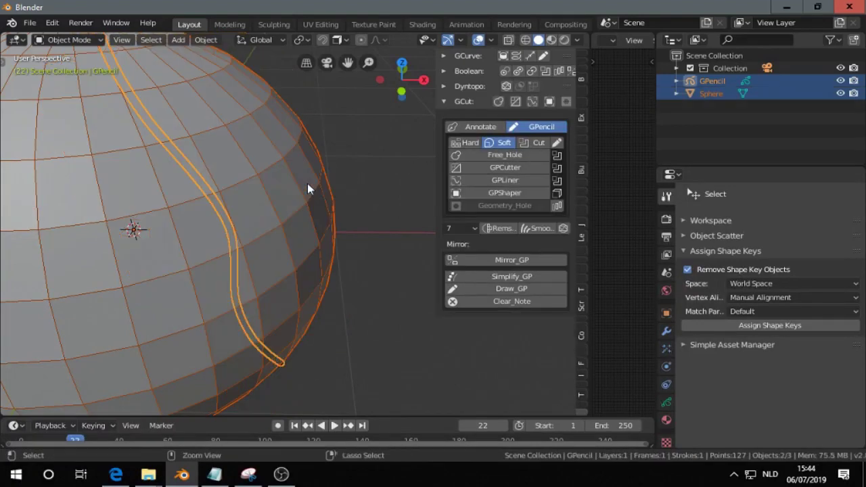
scroll(306, 186, down, 5)
key(KP_5)
key(KP_1)
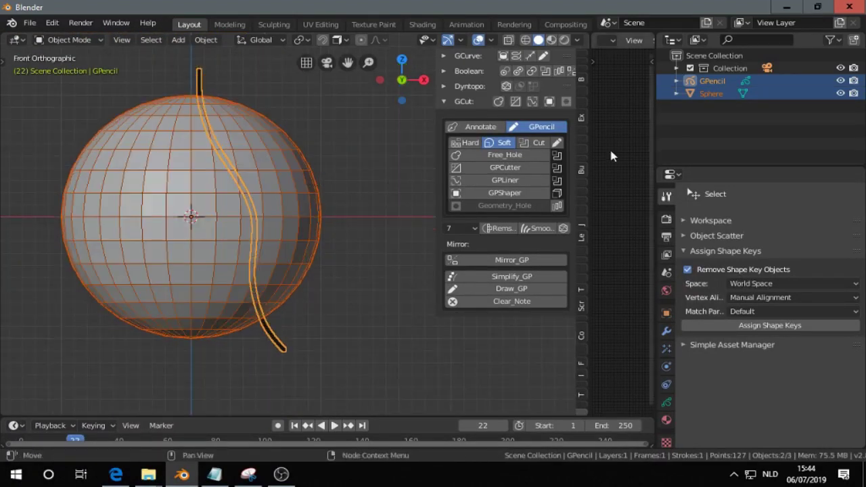
Switch to Cut style, slice the sphere apart along the stroke with GPCutter, and inspect it
click(536, 144)
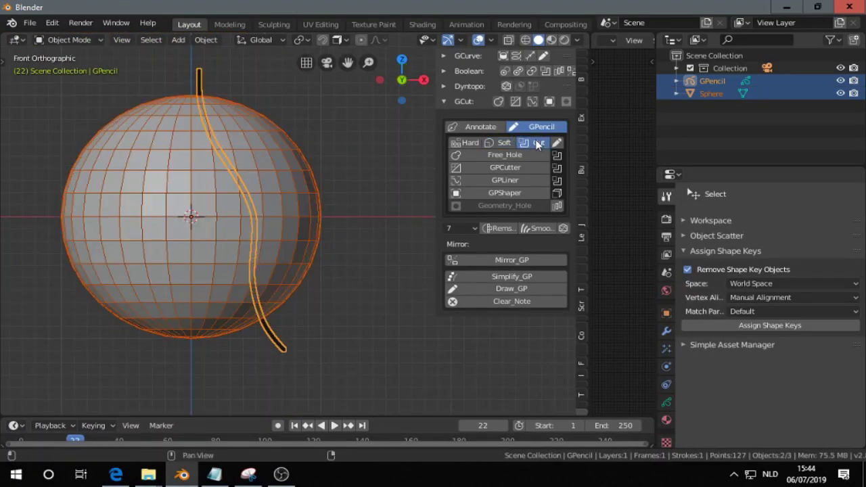
click(496, 166)
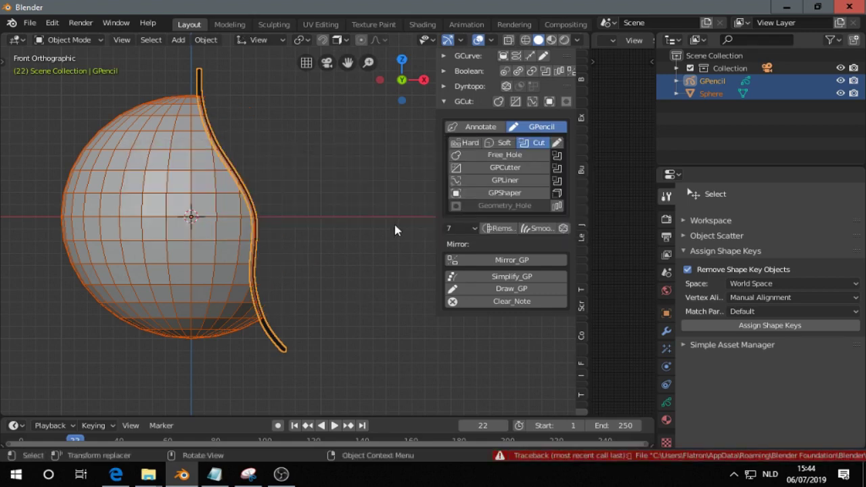
middle_drag(354, 212, 338, 210)
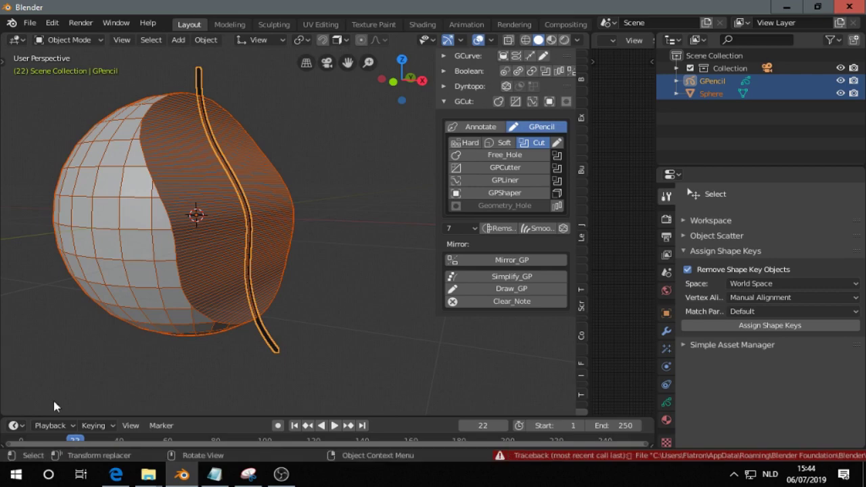
middle_drag(156, 313, 209, 257)
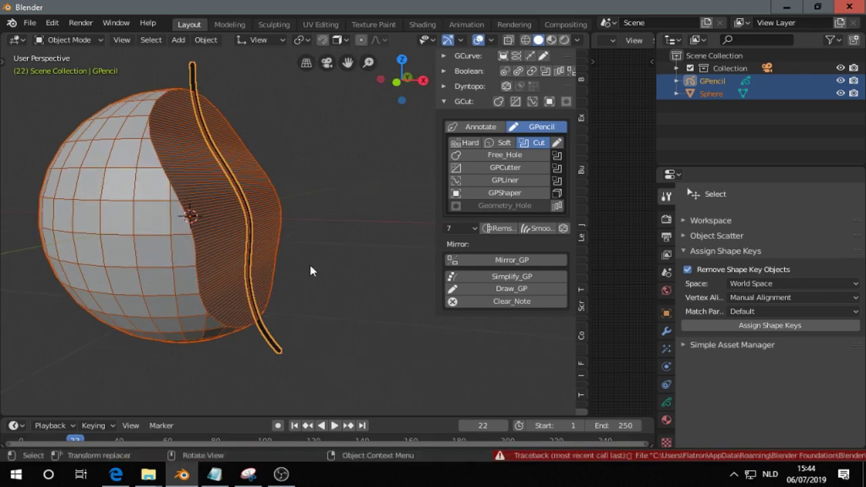
middle_drag(268, 226, 284, 226)
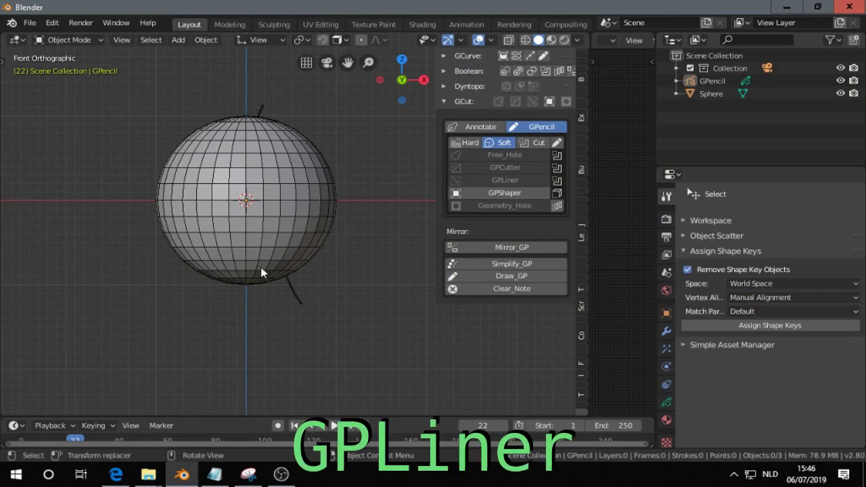
Select the sphere and stroke, carve a Hard groove along the stroke, inspect it, then undo
click(240, 238)
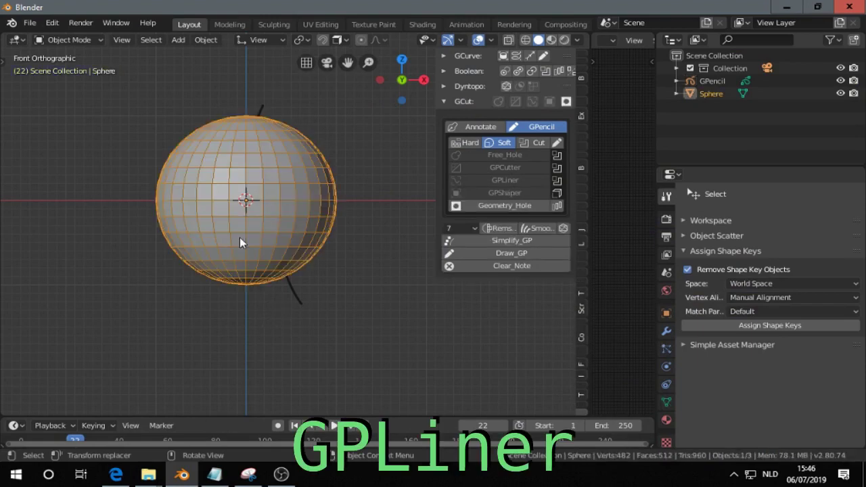
shift+click(293, 295)
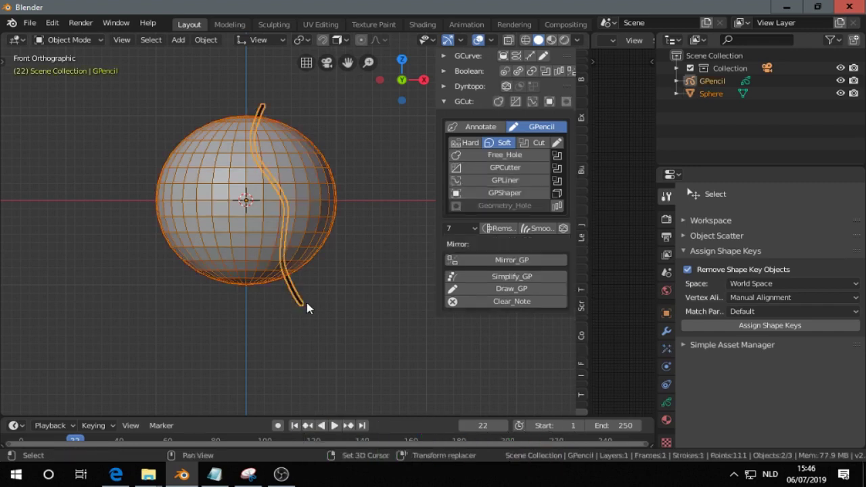
click(469, 142)
click(512, 186)
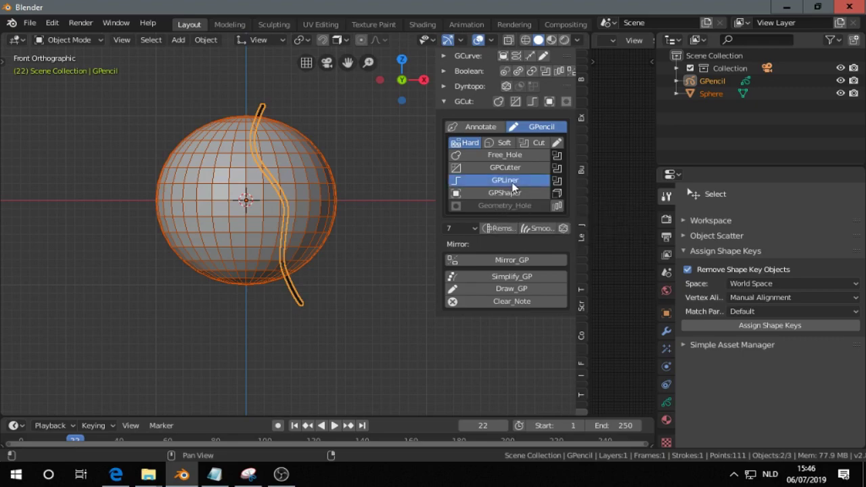
scroll(297, 211, up, 6)
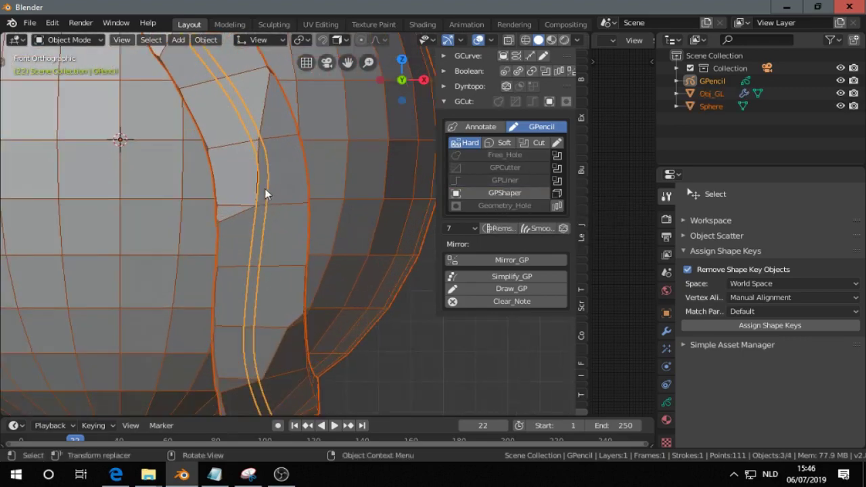
middle_drag(266, 194, 365, 201)
scroll(291, 159, down, 6)
middle_drag(284, 139, 201, 206)
key(KP_1)
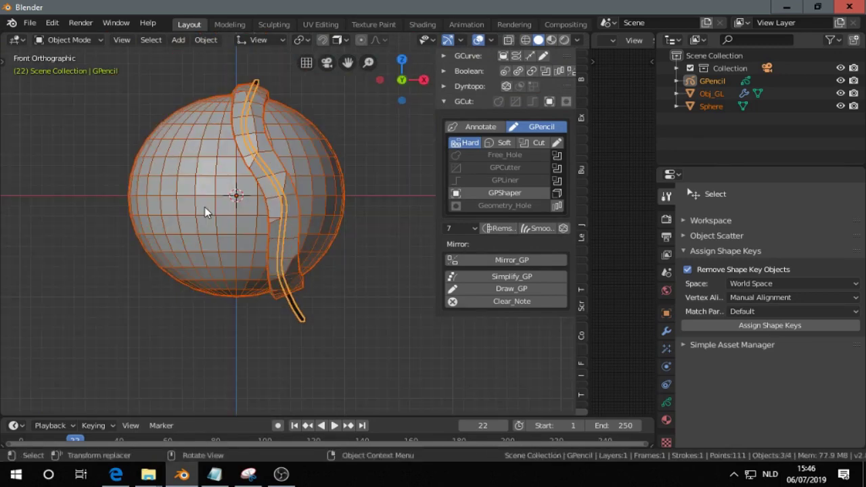
key(ctrl+z)
Carve a Soft groove along the stroke and view it from the front
click(500, 143)
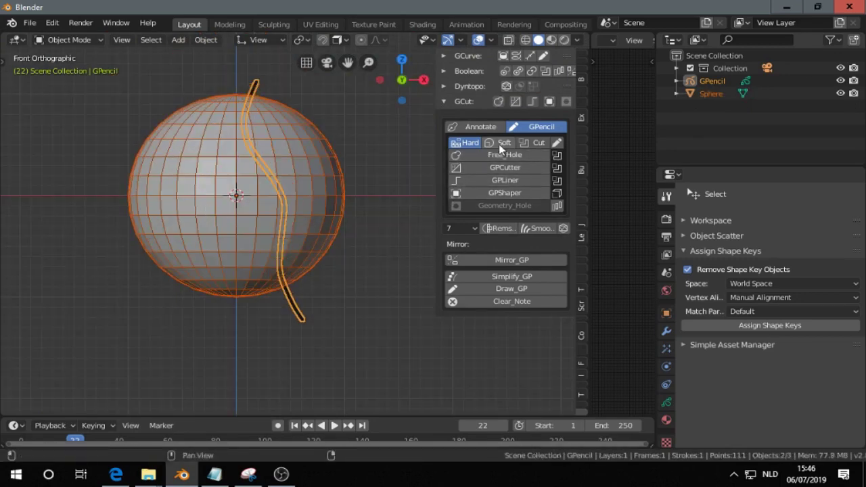
click(508, 180)
mouse_move(297, 205)
middle_down()
mouse_move(223, 223)
mouse_move(156, 266)
mouse_move(226, 269)
mouse_move(291, 240)
middle_up()
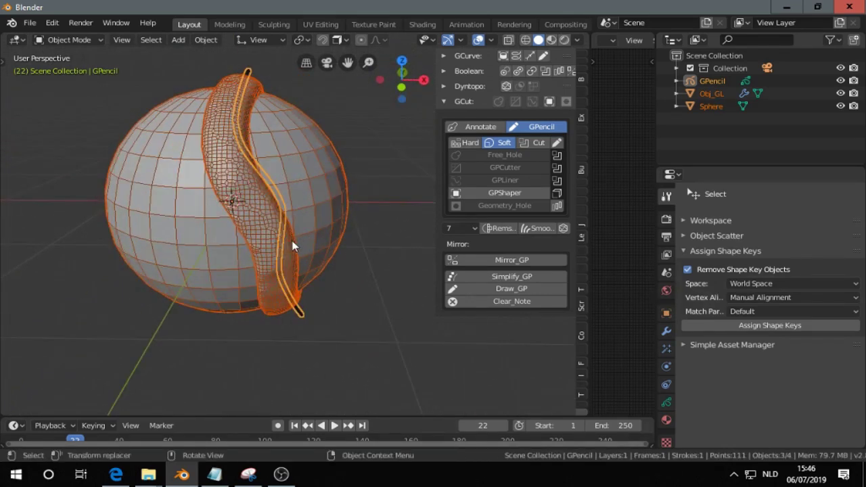
key(KP_1)
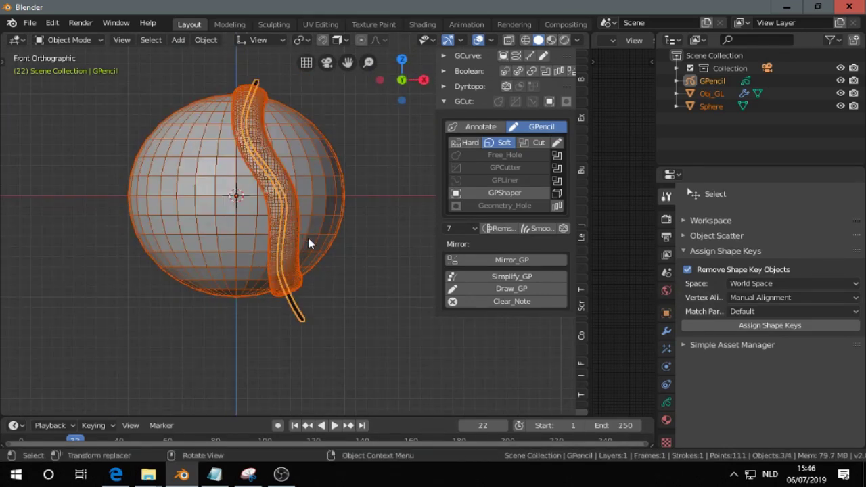
Make a full Cut groove along the stroke with GPLiner and raise its thickness to 0.17
click(539, 143)
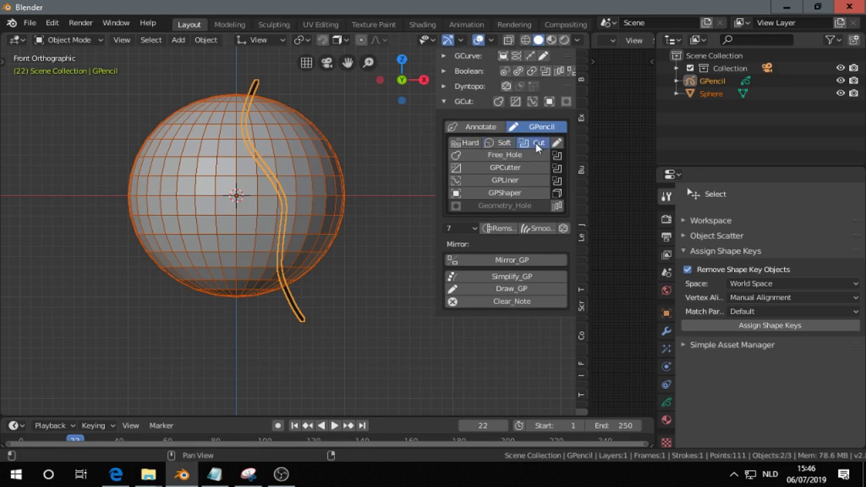
click(508, 181)
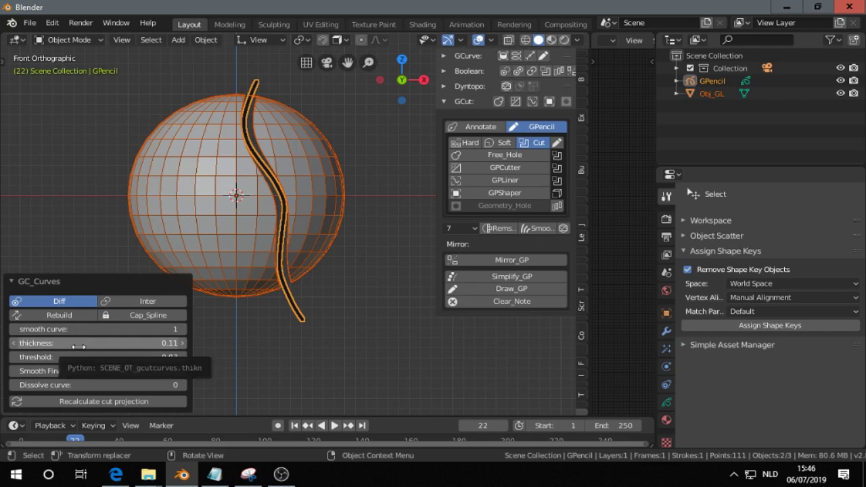
click(182, 344)
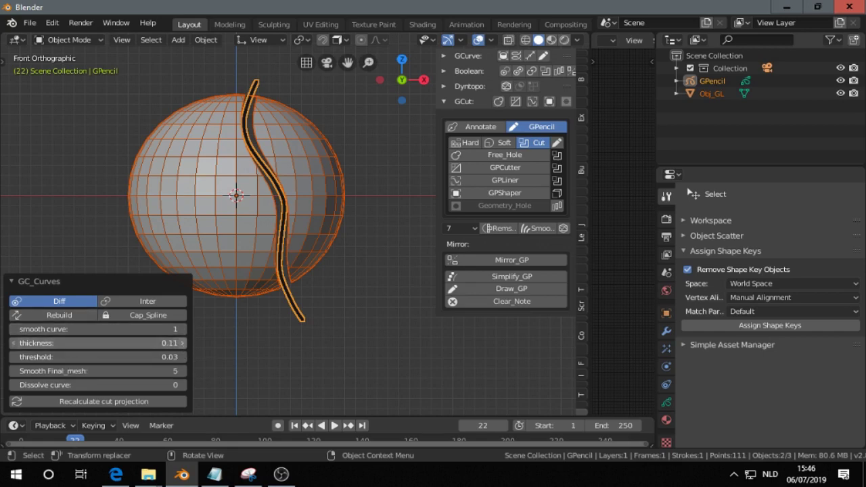
click(182, 343)
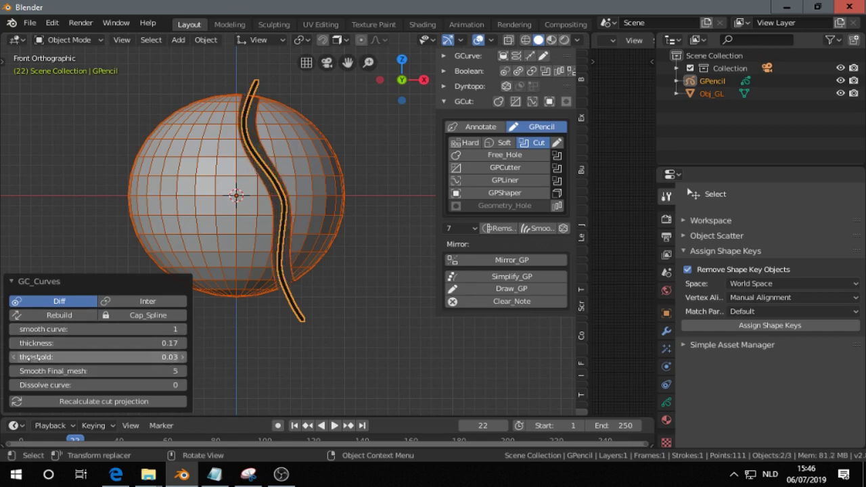
Set the groove's curve smoothing to 16 and final-mesh smoothing to 7
click(181, 330)
click(182, 329)
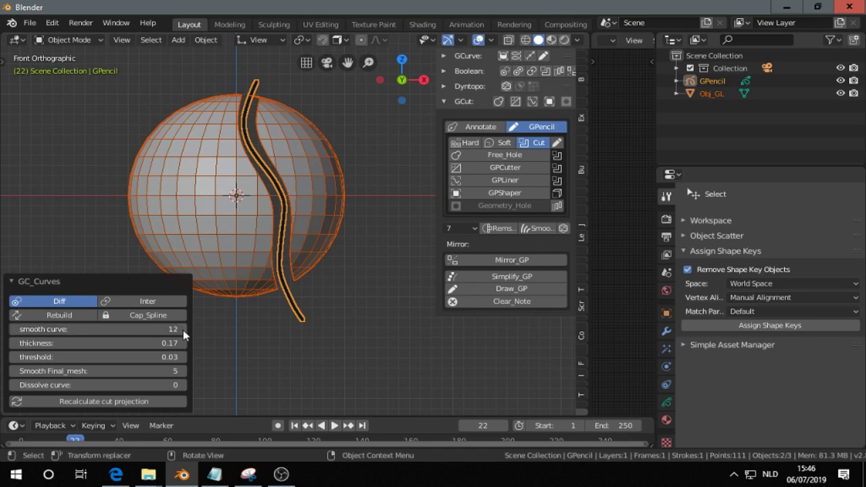
click(182, 329)
click(183, 329)
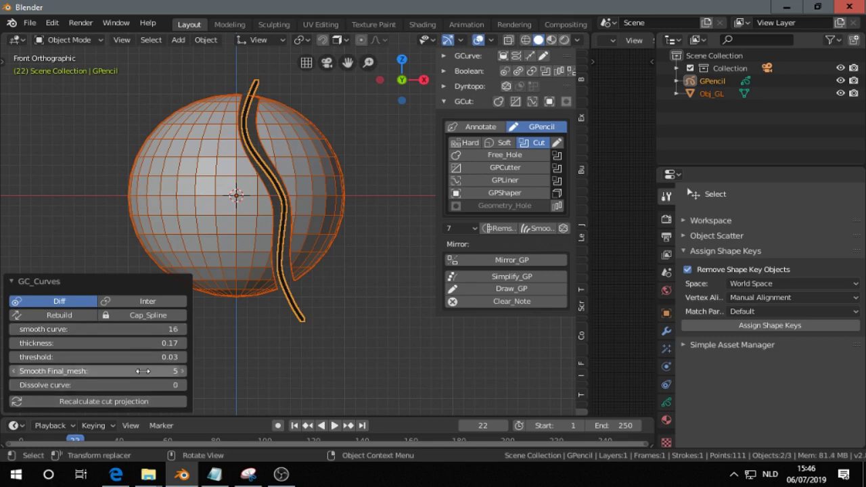
click(183, 371)
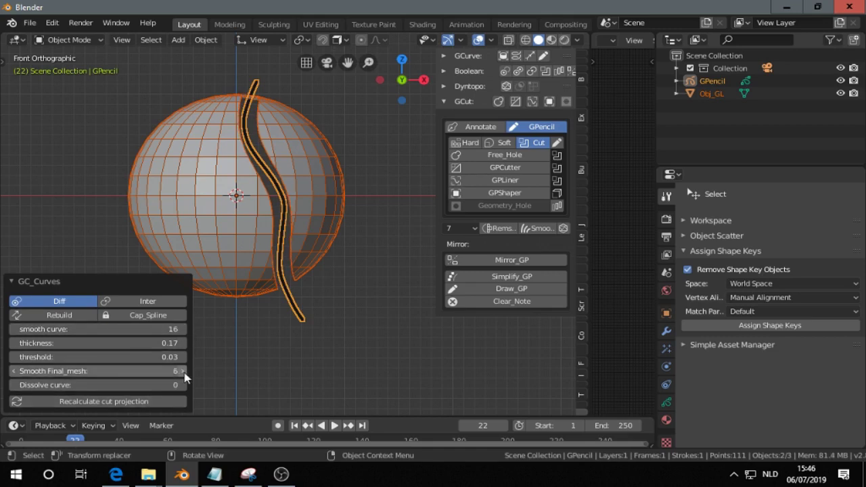
click(182, 371)
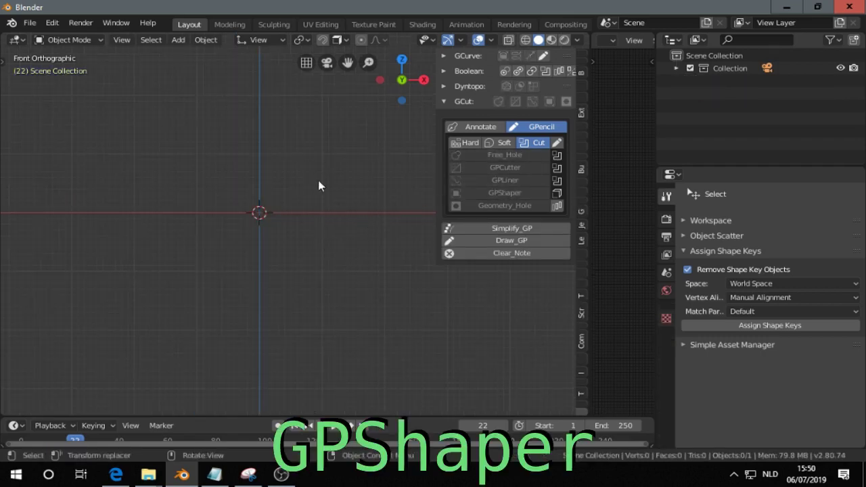
Add a grease pencil object and draw a closed bean-shaped loop in the empty scene
shift+middle_drag(318, 186, 319, 193)
click(543, 56)
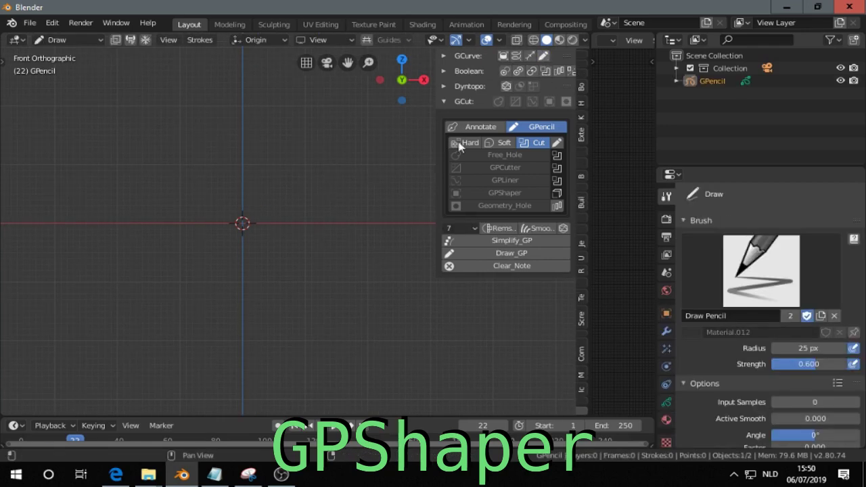
mouse_move(261, 178)
mouse_down()
mouse_move(323, 203)
mouse_move(331, 238)
mouse_up()
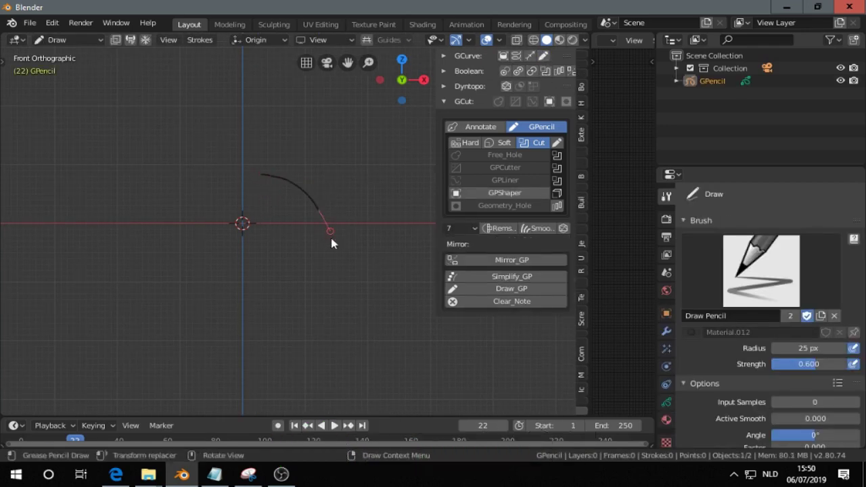
drag(283, 293, 227, 284)
mouse_move(238, 241)
mouse_down()
mouse_move(188, 179)
mouse_move(198, 162)
mouse_move(234, 157)
mouse_move(277, 183)
mouse_up()
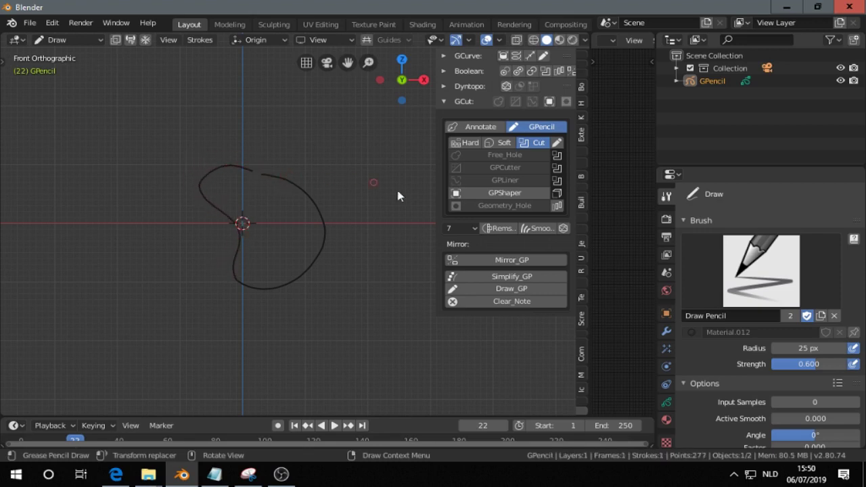
Return to Object Mode and extrude the loop into a solid shape with GPShaper
key(ctrl+Tab)
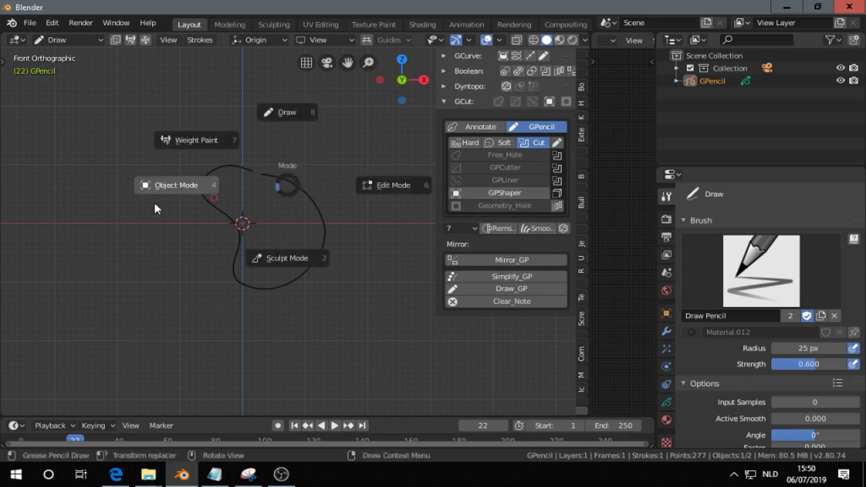
click(155, 207)
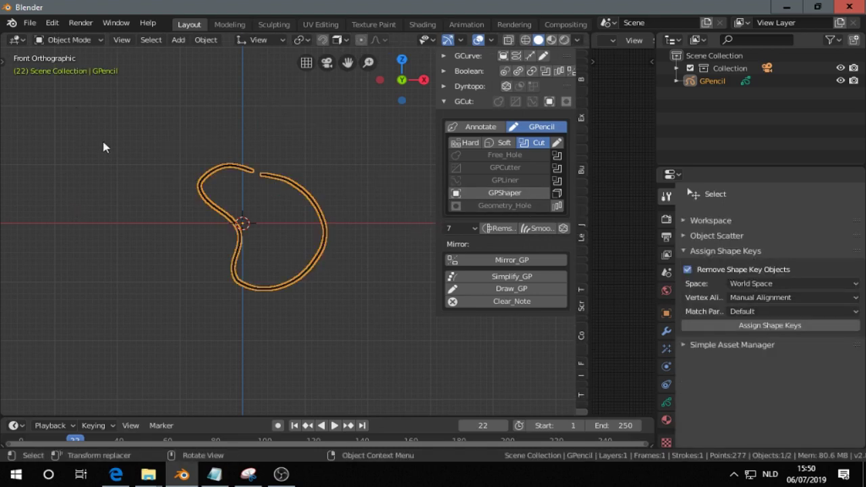
click(507, 197)
Raise the shape's curve smoothing to 4 and reduce its thickness to 0.56
mouse_move(385, 199)
middle_down()
mouse_move(331, 230)
mouse_move(291, 270)
mouse_move(332, 236)
mouse_move(202, 265)
middle_up()
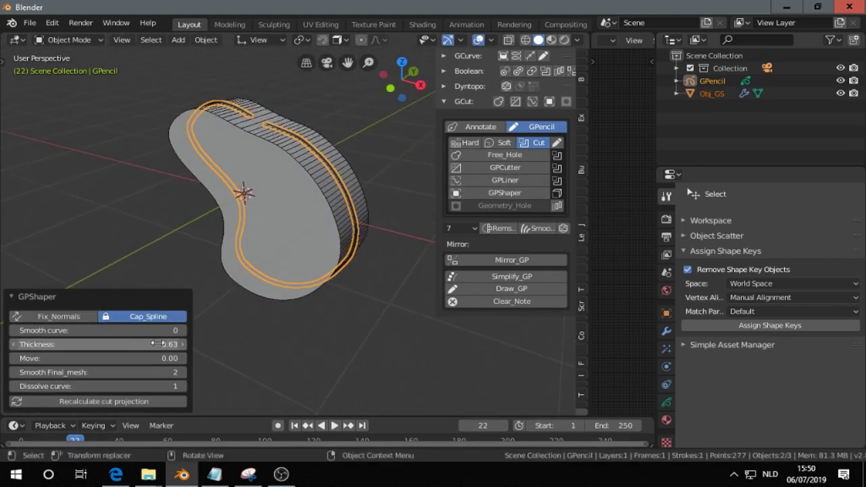
click(181, 330)
click(182, 330)
click(182, 330)
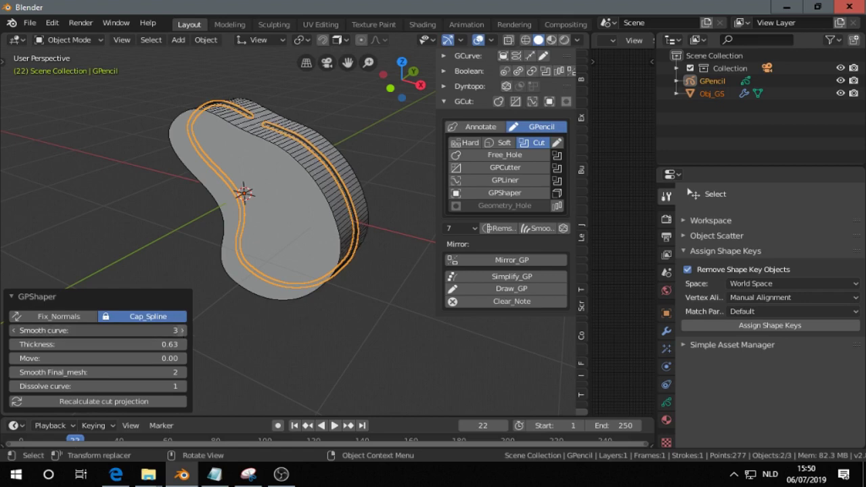
click(182, 330)
drag(133, 345, 112, 345)
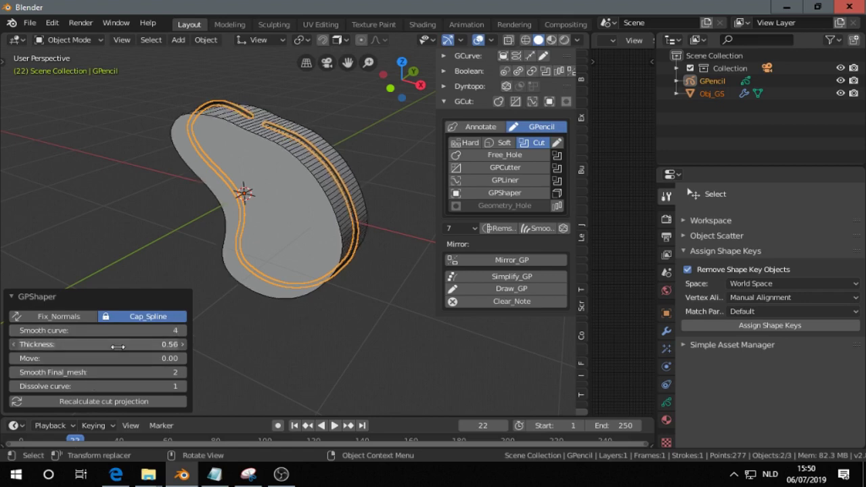
Set final-mesh smoothing to 3 and curve dissolve to 3, then view the slab from another angle
click(182, 372)
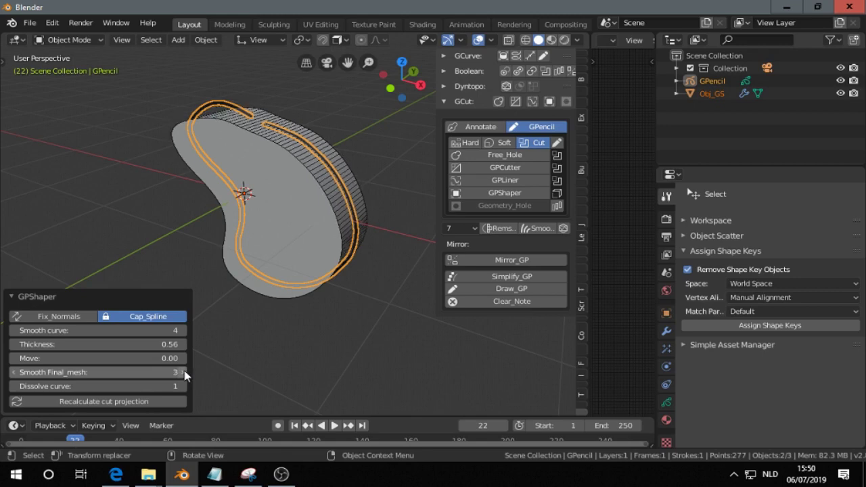
click(182, 386)
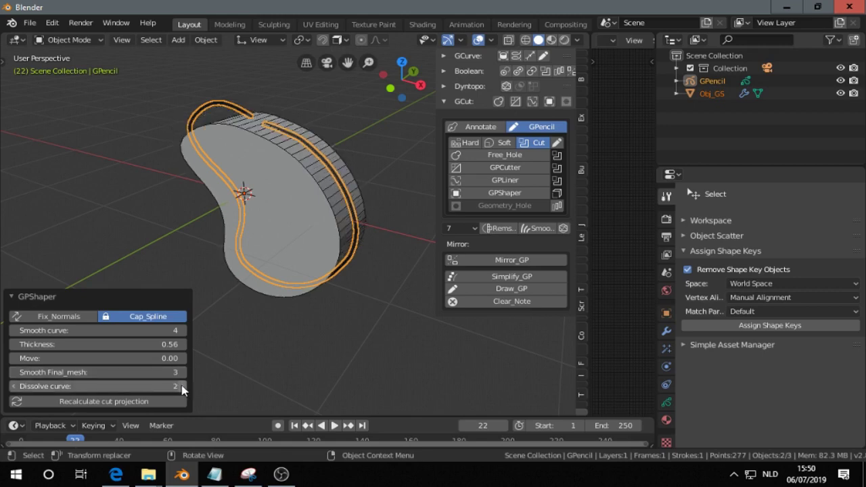
click(182, 386)
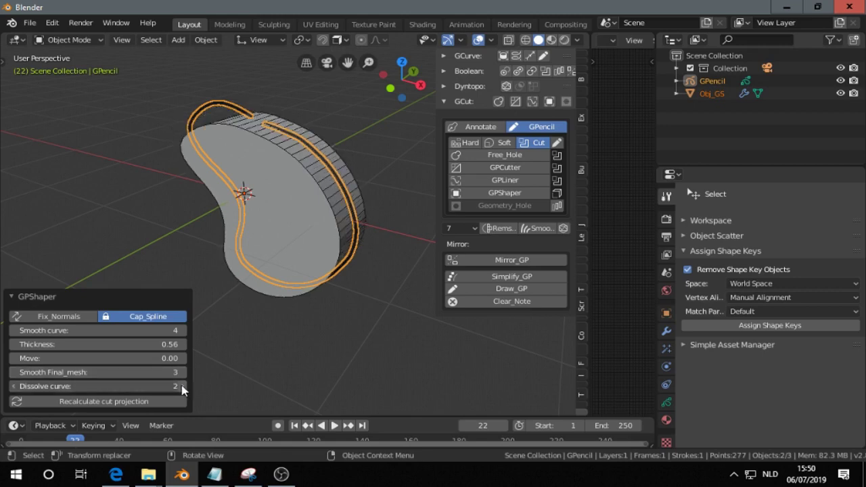
middle_drag(206, 223, 231, 218)
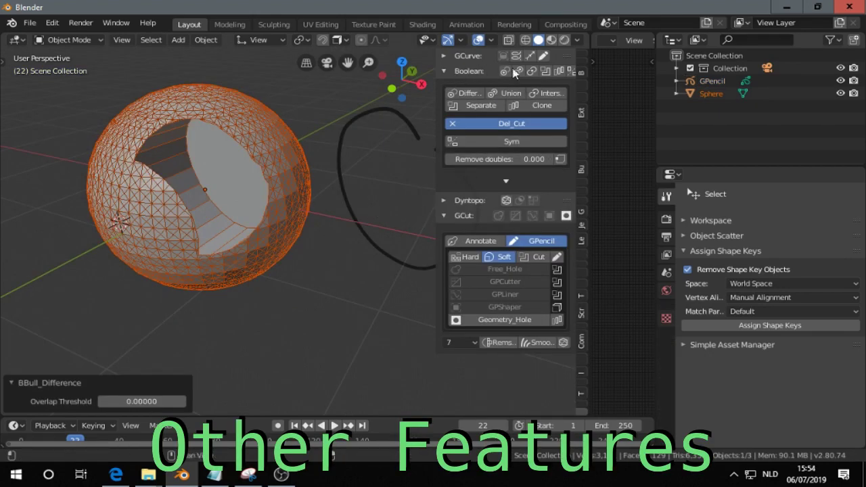
Expand the Dyntopo panel, make the Sphere active, and set the detail resolution to 11.29
click(444, 200)
middle_drag(303, 296, 158, 256)
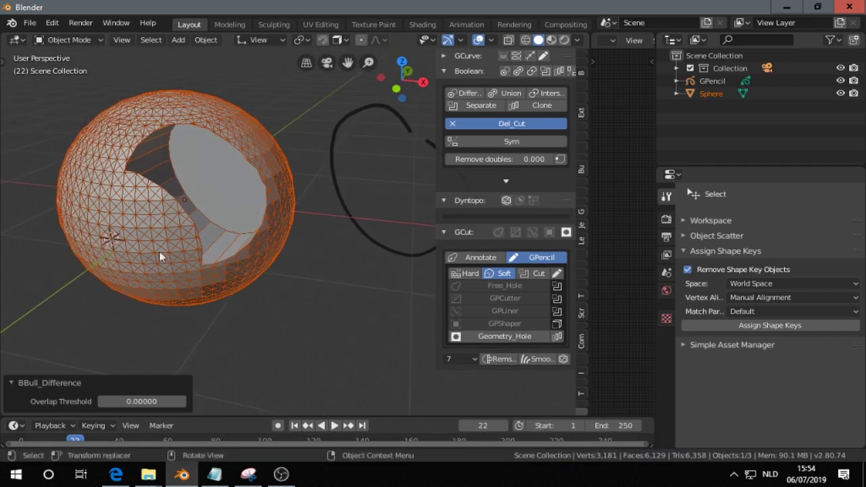
click(155, 237)
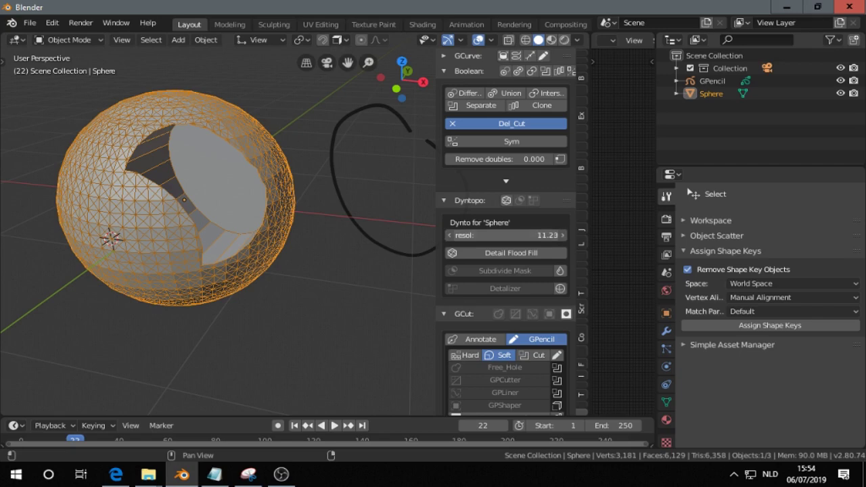
drag(505, 235, 386, 248)
Run Detail Flood Fill to remesh the sphere denser, then inspect the hole
middle_drag(203, 203, 191, 223)
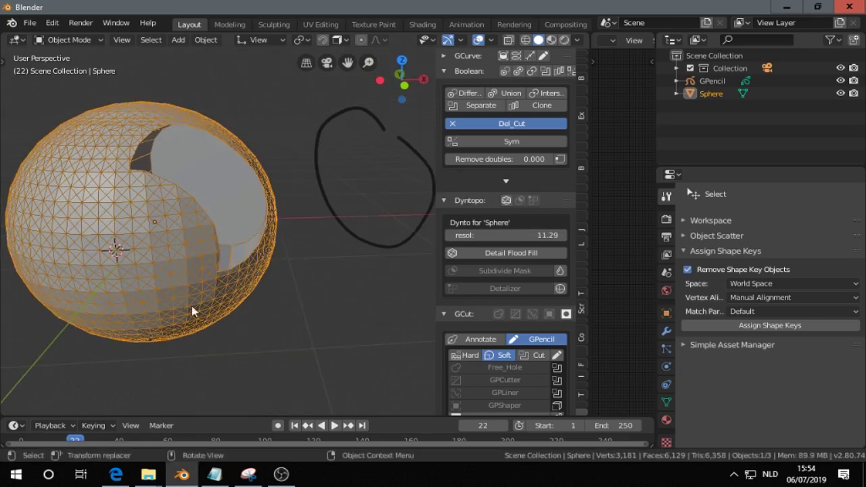
click(510, 253)
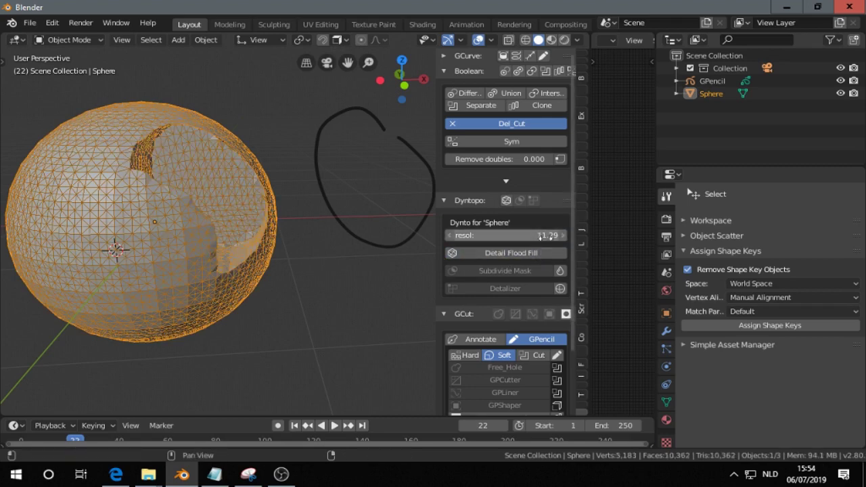
scroll(394, 196, down, 4)
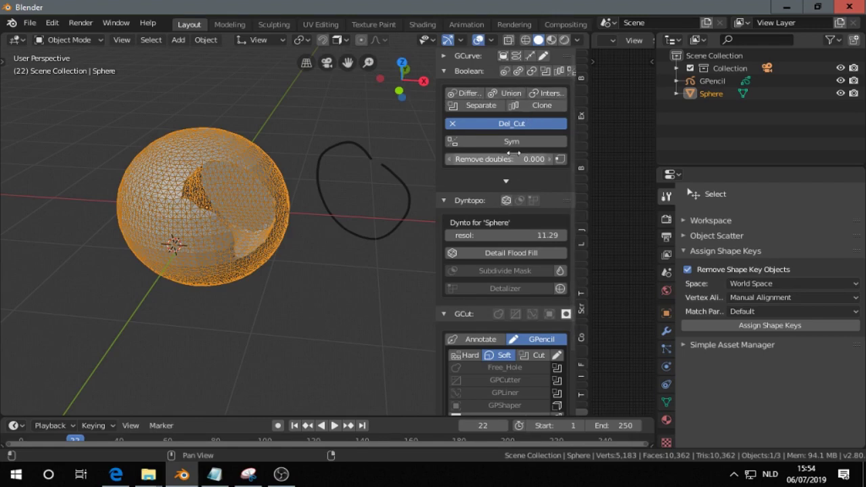
scroll(331, 182, up, 3)
middle_drag(332, 181, 261, 192)
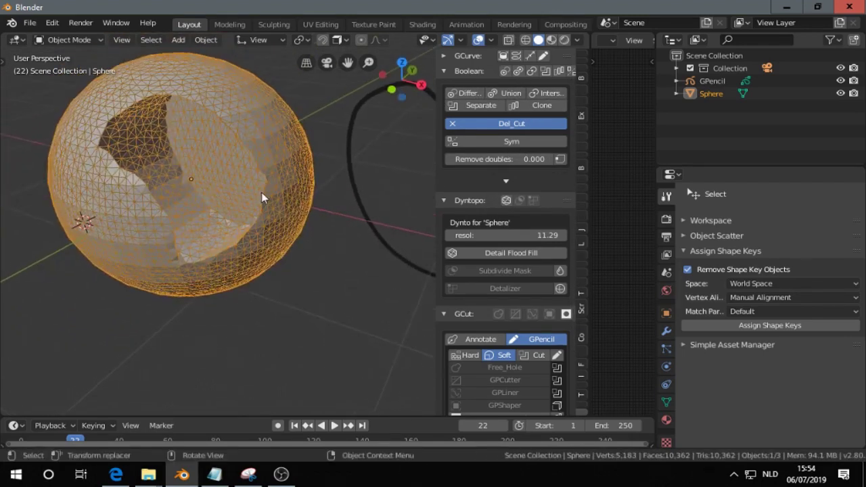
Collapse the Boolean and Dyntopo panels, expand GCurve, and collapse then re-expand GCut
click(452, 71)
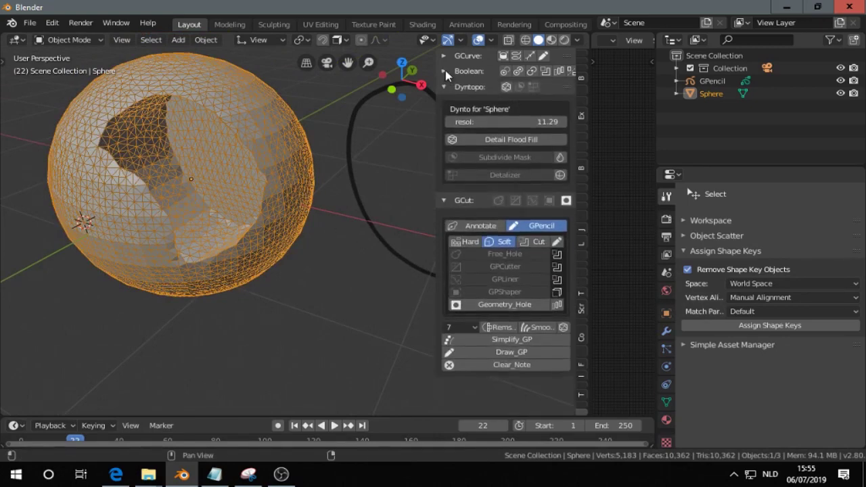
click(460, 86)
click(450, 56)
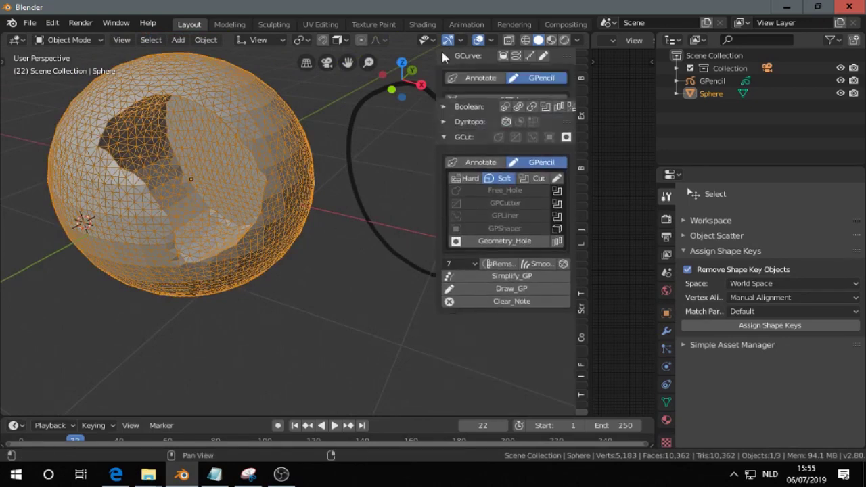
click(443, 220)
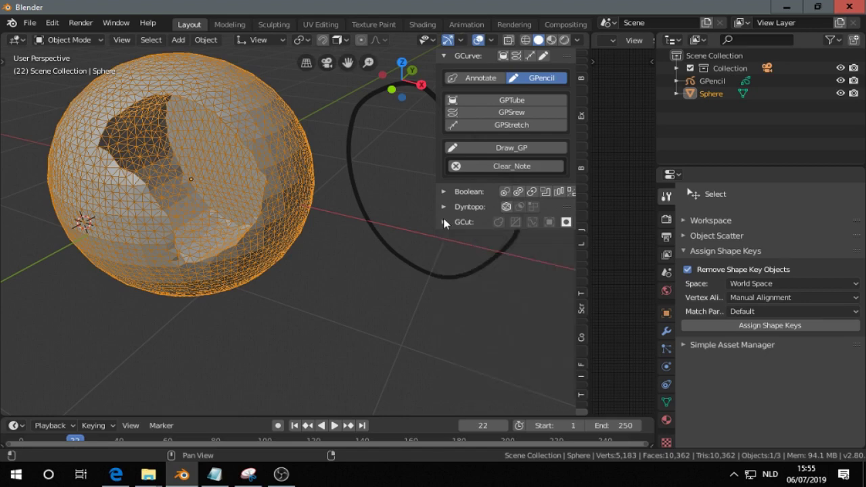
click(444, 223)
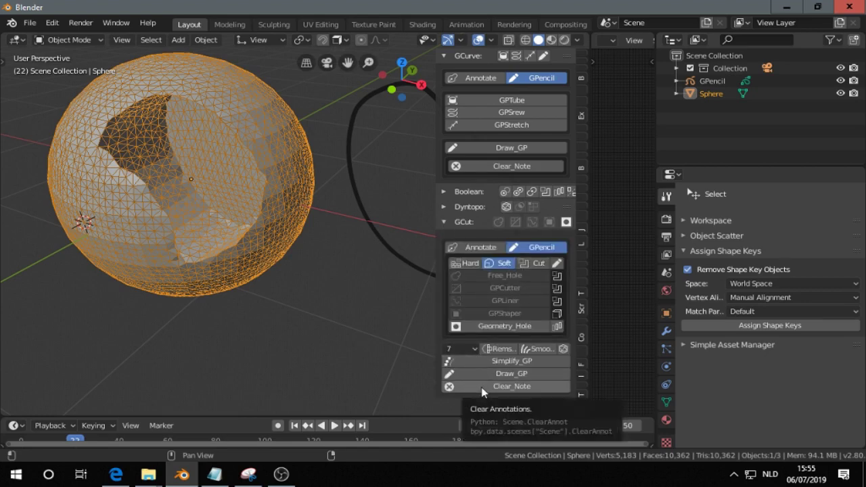